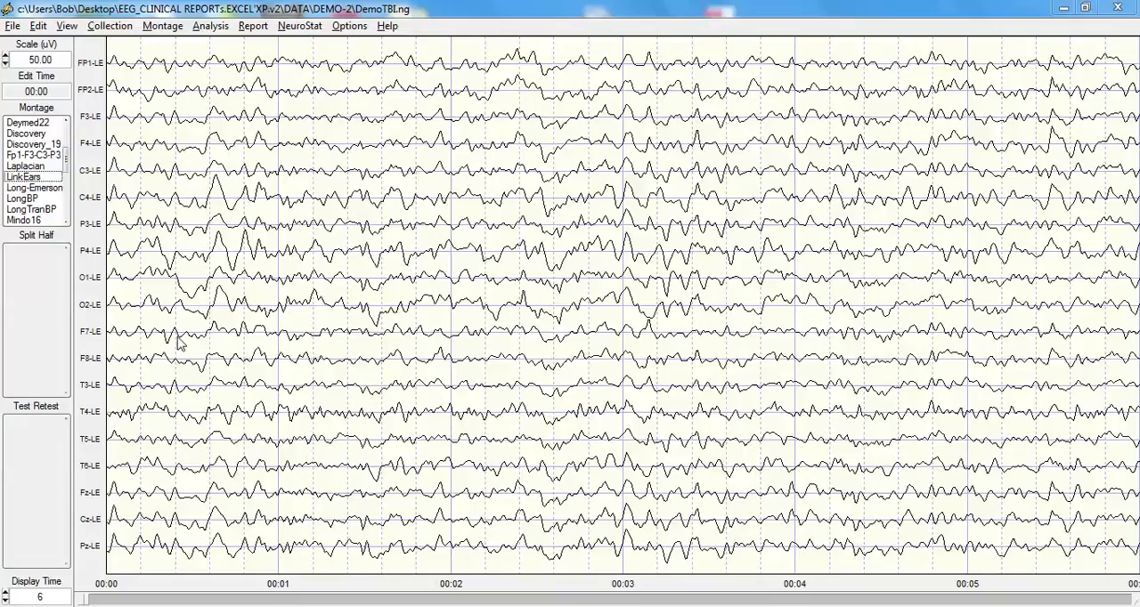
{"action": "left_click", "coordinate": [12, 26]}
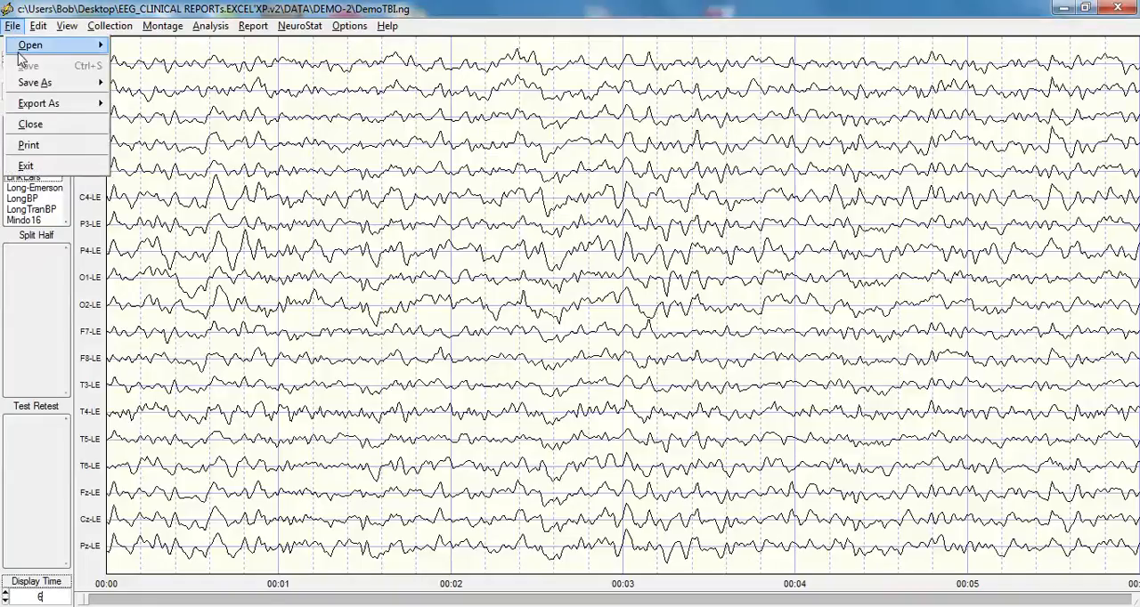
{"action": "mouse_move", "coordinate": [21, 49]}
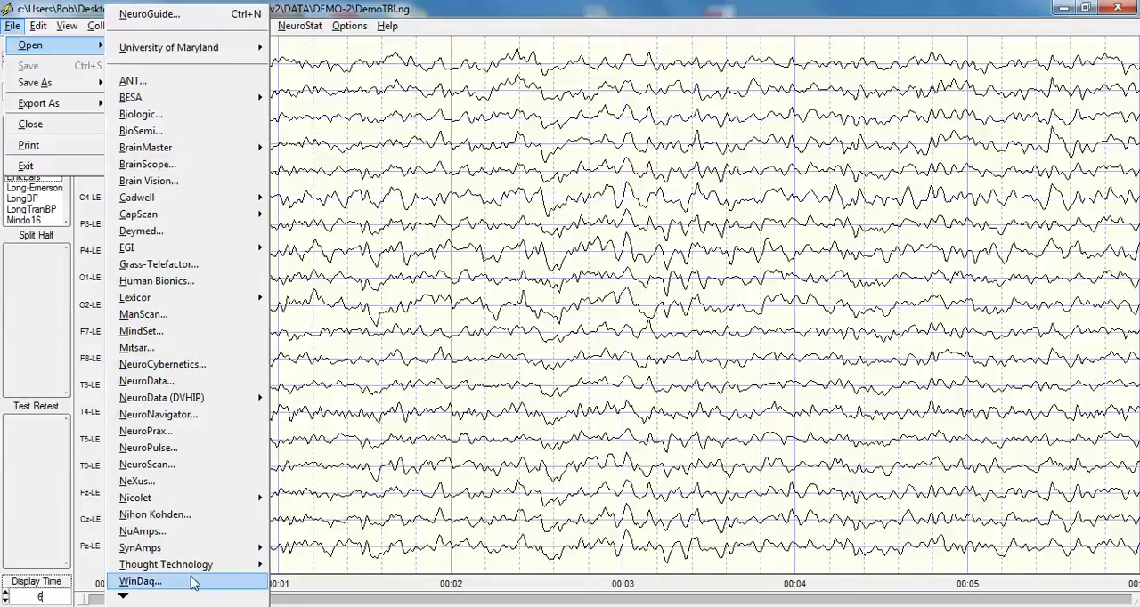
{"action": "mouse_move", "coordinate": [189, 595]}
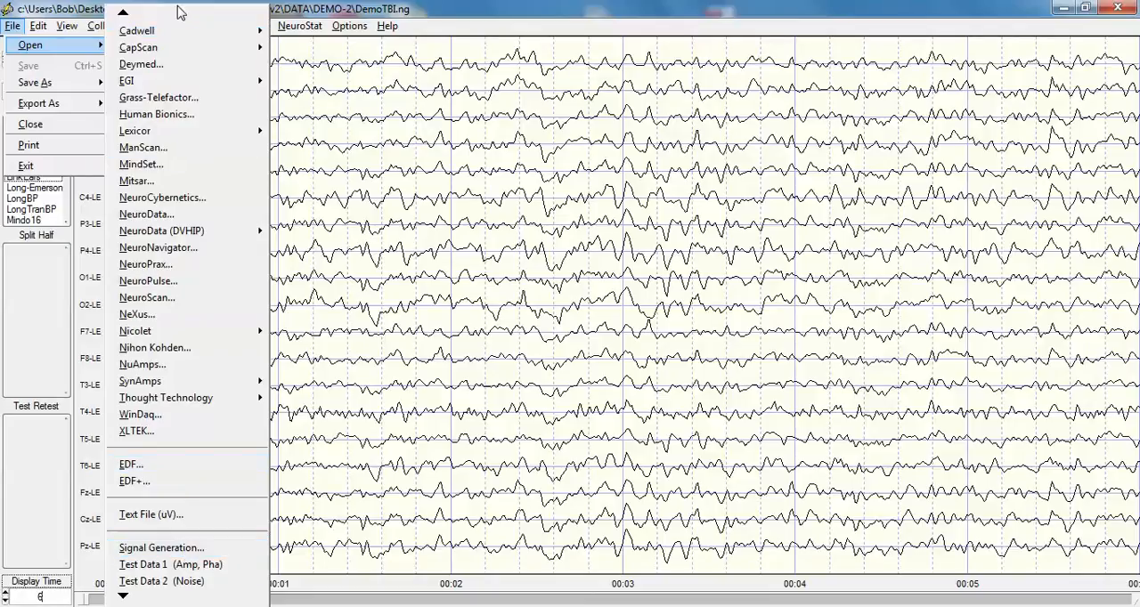
{"action": "mouse_move", "coordinate": [176, 13]}
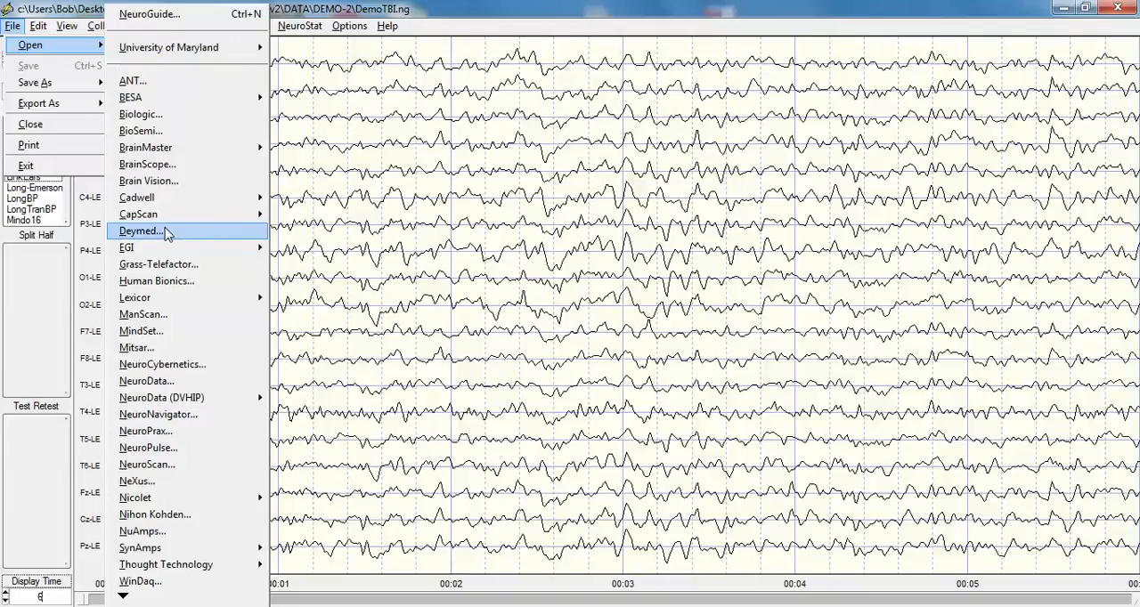
{"action": "left_click", "coordinate": [504, 10]}
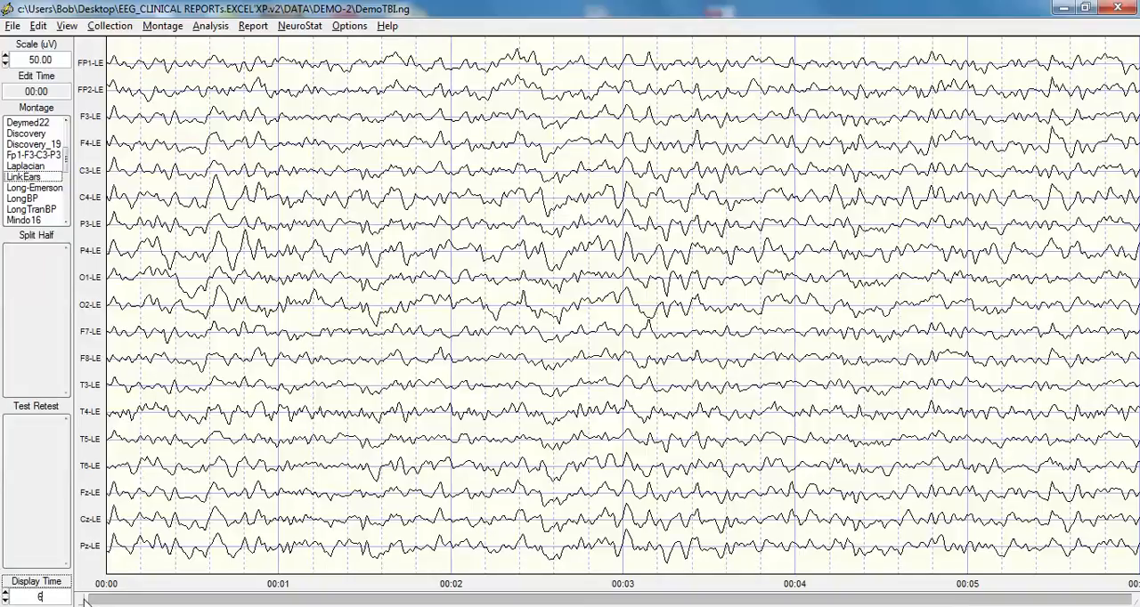
Page forward and back through the EEG recording to examine the traces, then return to its start
{"action": "left_click_drag", "start_coordinate": [84, 602], "coordinate": [107, 595]}
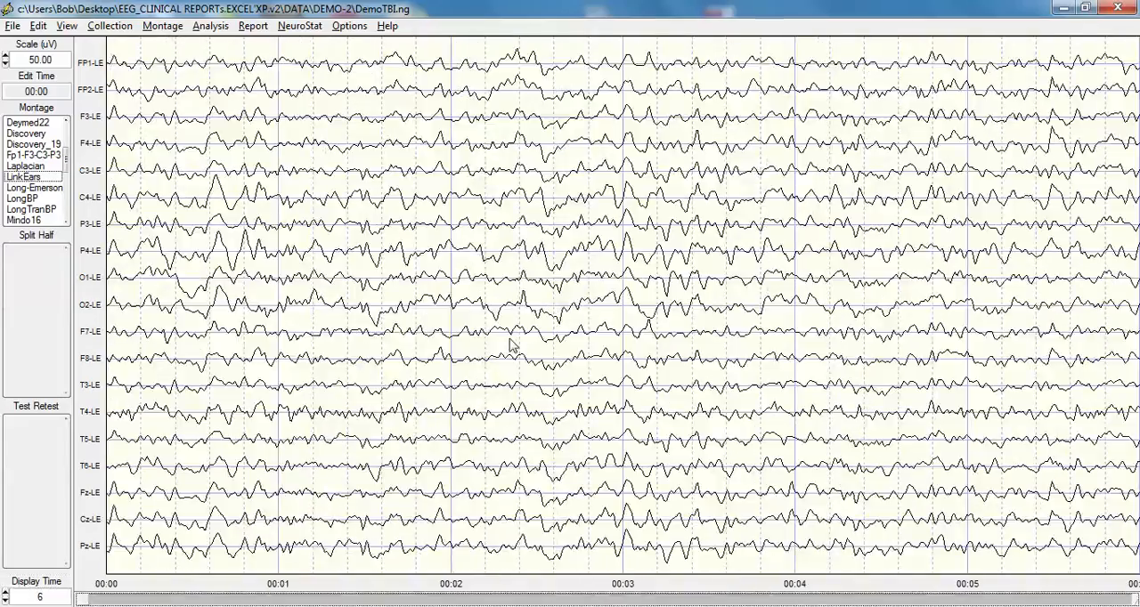
{"action": "key", "text": "Page_Down"}
{"action": "key", "text": "Page_Down"}
{"action": "key", "text": "Page_Down"}
{"action": "key", "text": "Page_Down"}
{"action": "key", "text": "Page_Down"}
{"action": "key", "text": "Page_Down"}
{"action": "key", "text": "Page_Down"}
{"action": "key", "text": "Page_Down"}
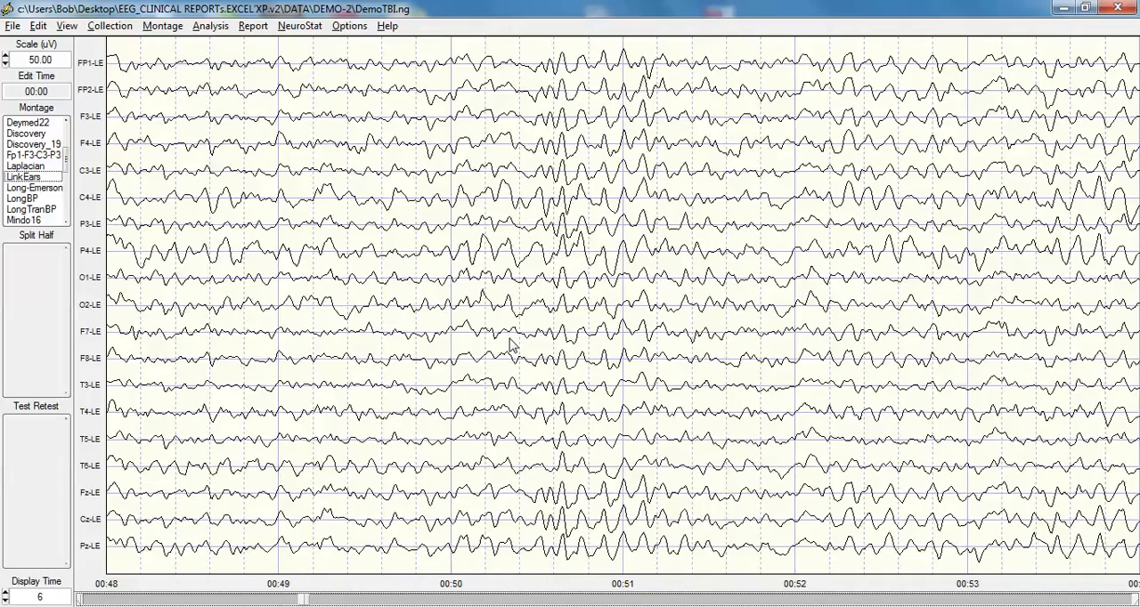
{"action": "key", "text": "Page_Down"}
{"action": "key", "text": "Page_Down"}
{"action": "key", "text": "Page_Down"}
{"action": "key", "text": "Page_Down"}
{"action": "key", "text": "Page_Down"}
{"action": "key", "text": "Page_Down"}
{"action": "key", "text": "Page_Down"}
{"action": "key", "text": "Page_Down"}
{"action": "key", "text": "Page_Down"}
{"action": "key", "text": "Page_Down"}
{"action": "key", "text": "Page_Down"}
{"action": "key", "text": "Page_Down"}
{"action": "key", "text": "Page_Down"}
{"action": "key", "text": "Page_Up"}
{"action": "key", "text": "Page_Up"}
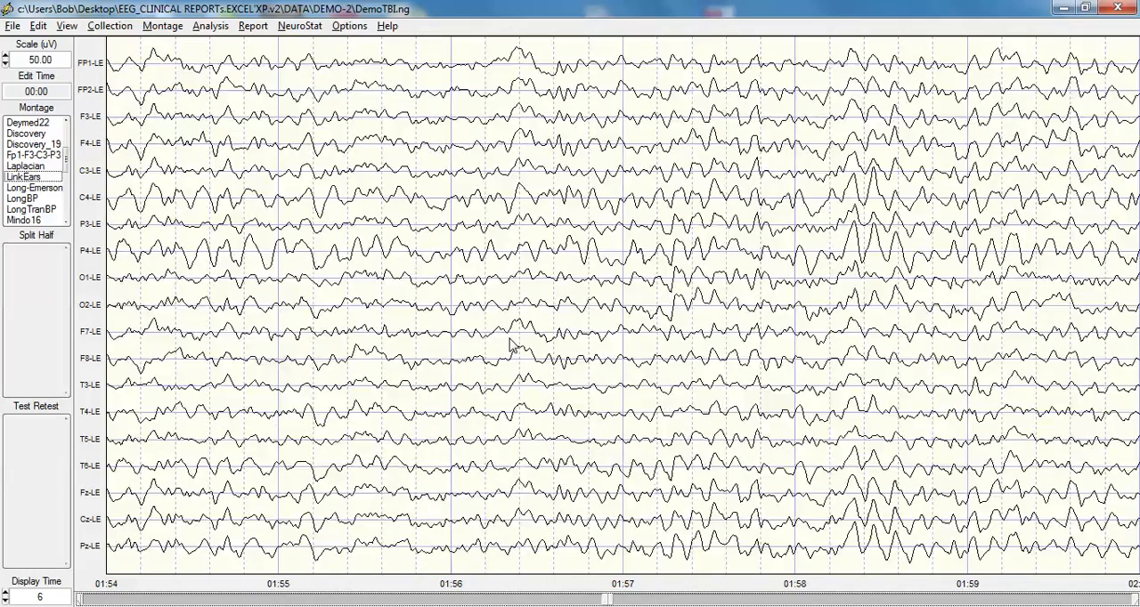
{"action": "key", "text": "Page_Up"}
{"action": "key", "text": "Page_Up"}
{"action": "key", "text": "Page_Up"}
{"action": "key", "text": "Page_Up"}
{"action": "key", "text": "Page_Up"}
{"action": "key", "text": "Page_Up"}
{"action": "key", "text": "Page_Up"}
{"action": "key", "text": "Page_Up"}
{"action": "key", "text": "Page_Up"}
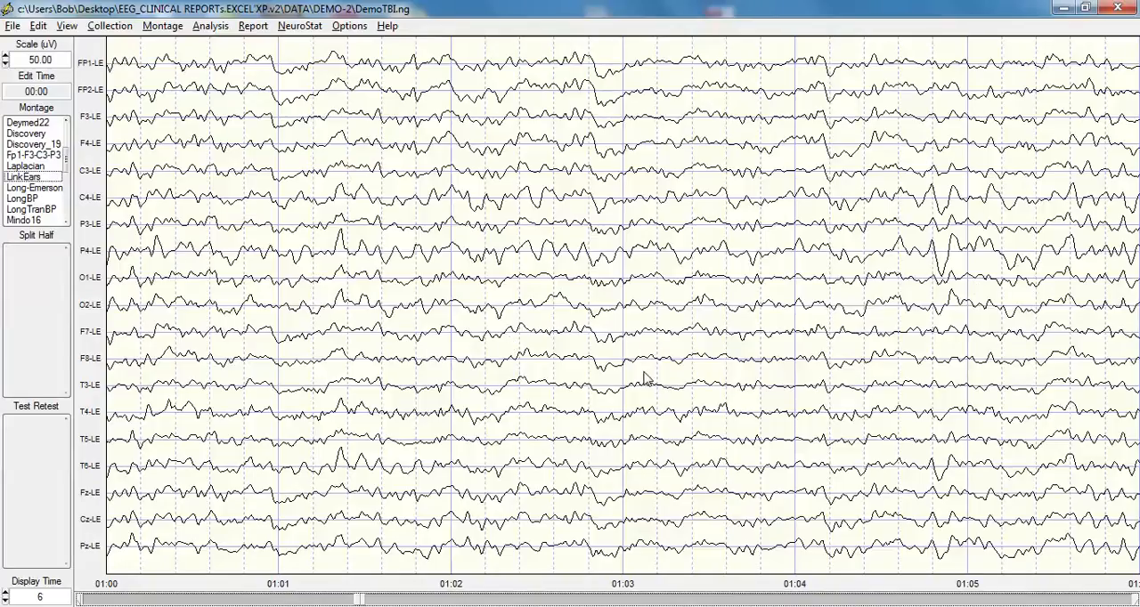
{"action": "key", "text": "Home"}
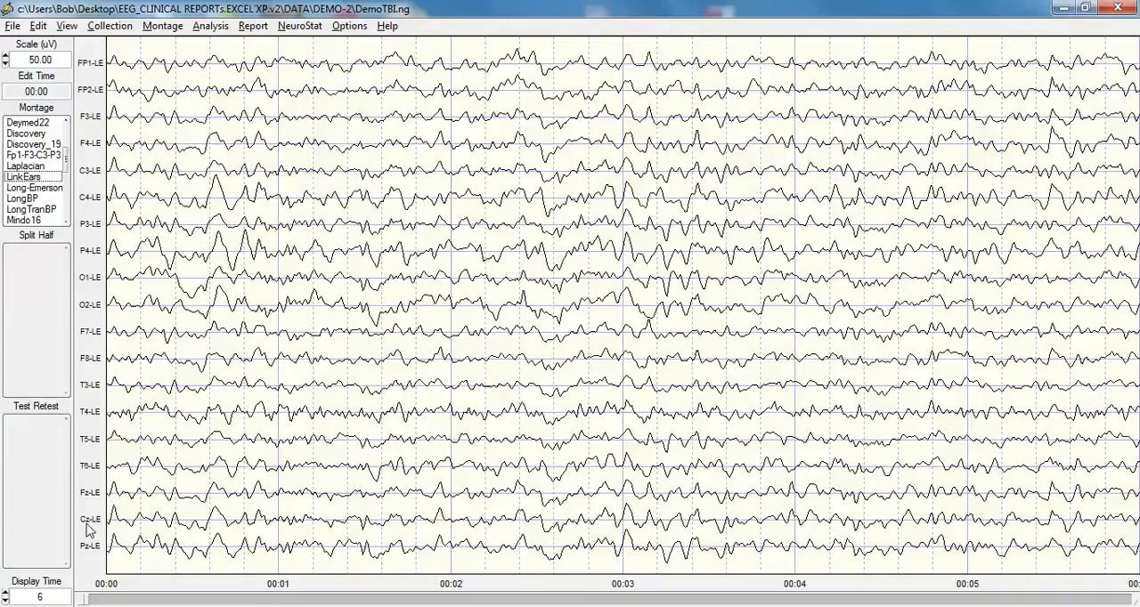
Set the display time to 3 seconds and turn on LORETA Time Domain Capture
{"action": "left_click_drag", "start_coordinate": [55, 597], "coordinate": [29, 598]}
{"action": "type", "text": "3"}
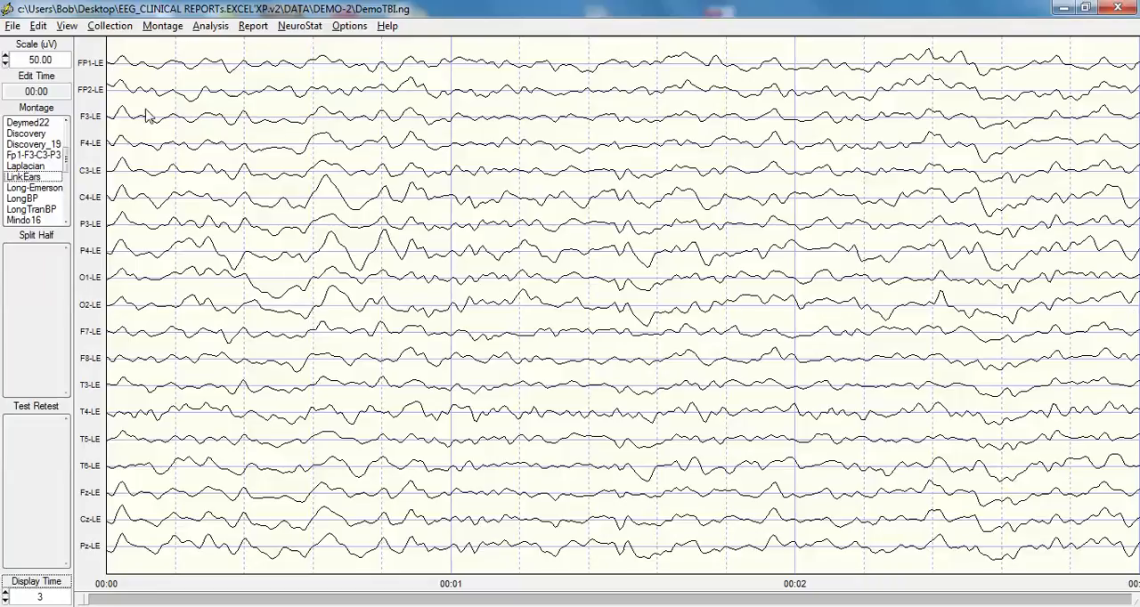
{"action": "left_click", "coordinate": [64, 27]}
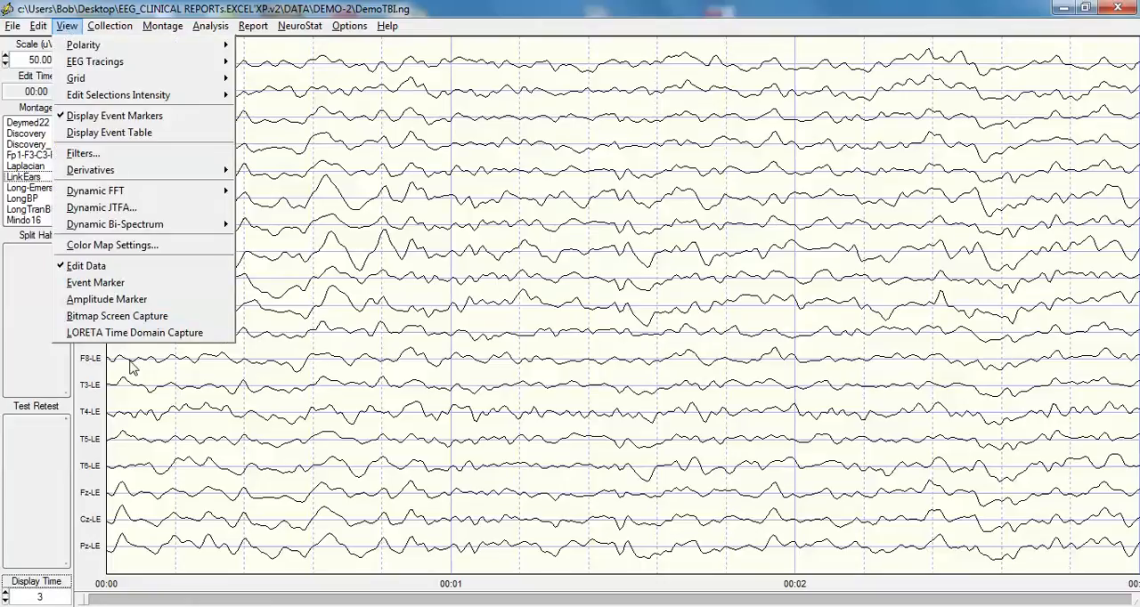
{"action": "left_click", "coordinate": [130, 334]}
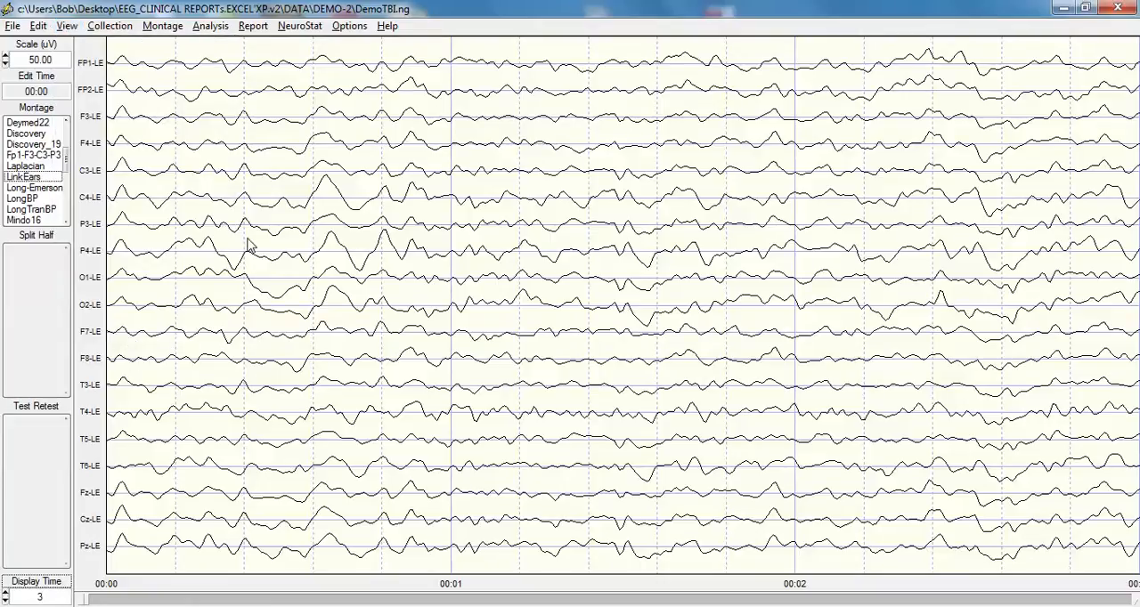
Select the EEG segment from about 0.45 to 0.97 seconds and mark time points 25, 26 and 38 within it
{"action": "left_click_drag", "start_coordinate": [260, 246], "coordinate": [444, 256]}
{"action": "right_click", "coordinate": [444, 255]}
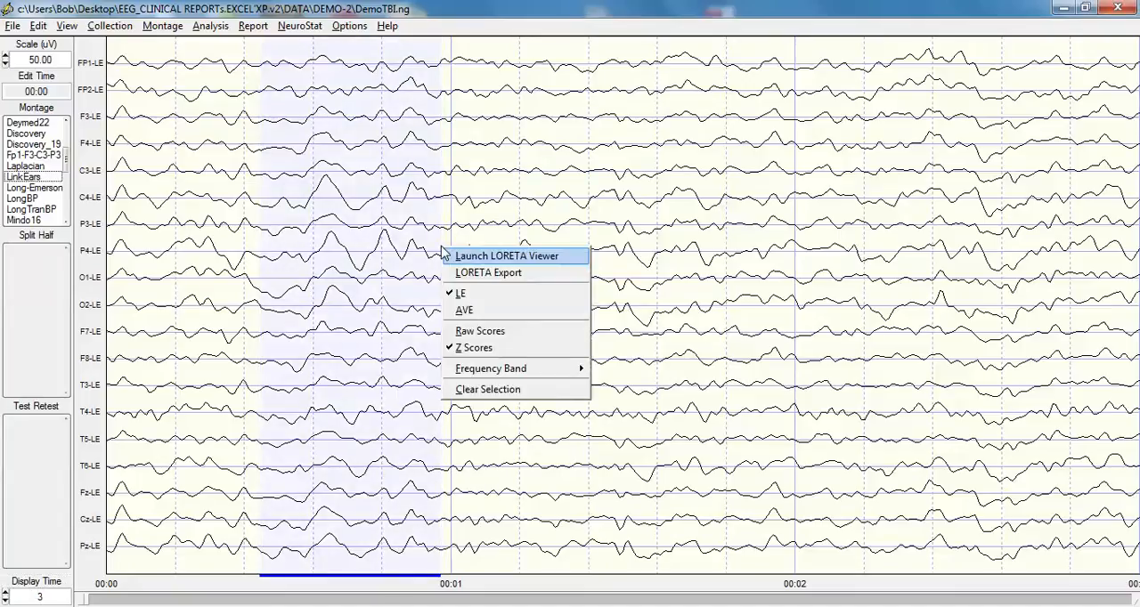
{"action": "left_click", "coordinate": [325, 172]}
{"action": "left_click", "coordinate": [325, 172]}
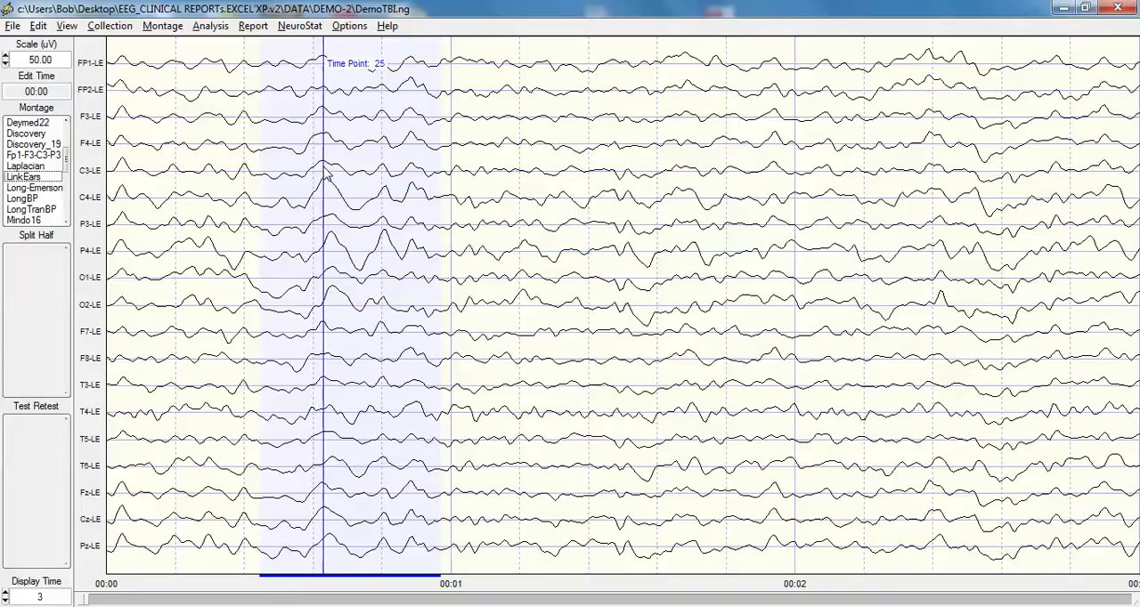
{"action": "left_click", "coordinate": [327, 174]}
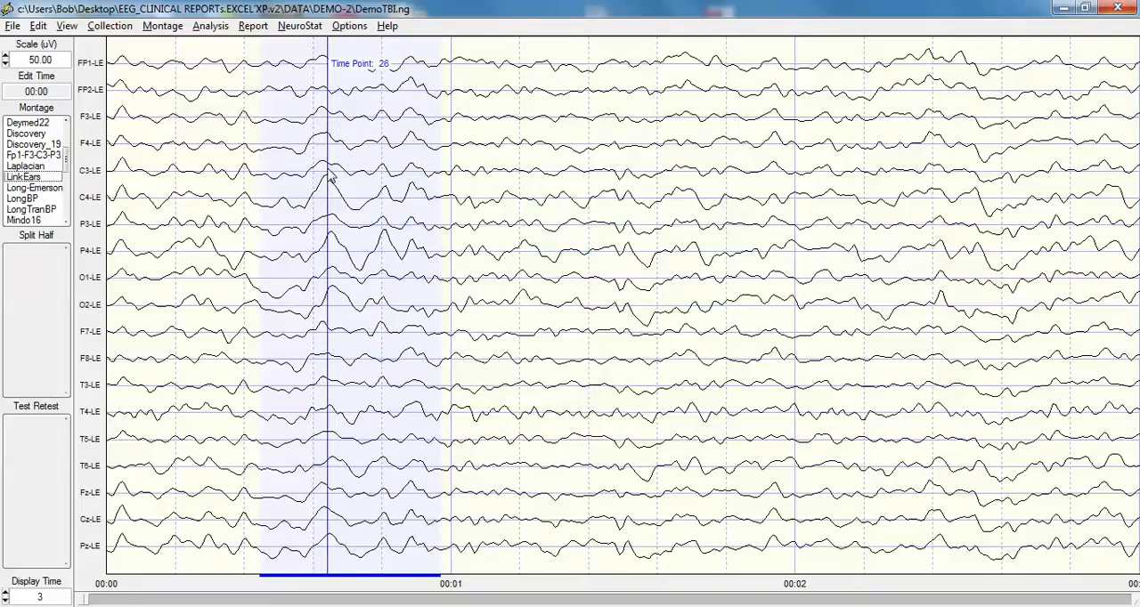
{"action": "left_click", "coordinate": [361, 175]}
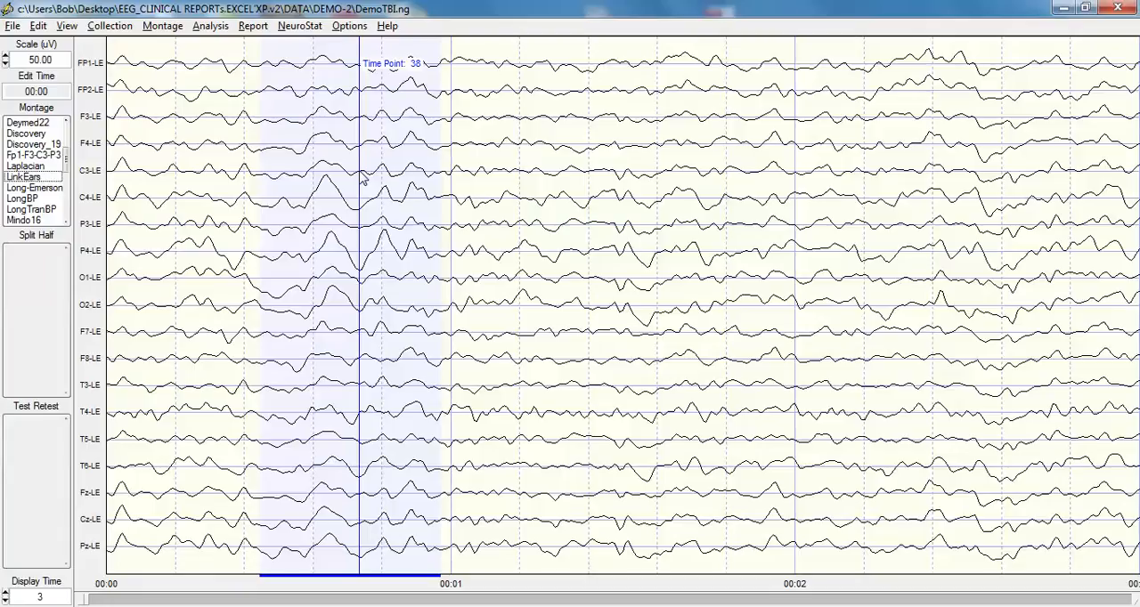
Launch the LORETA Viewer for the selected EEG segment and show time frame 25
{"action": "right_click", "coordinate": [362, 179]}
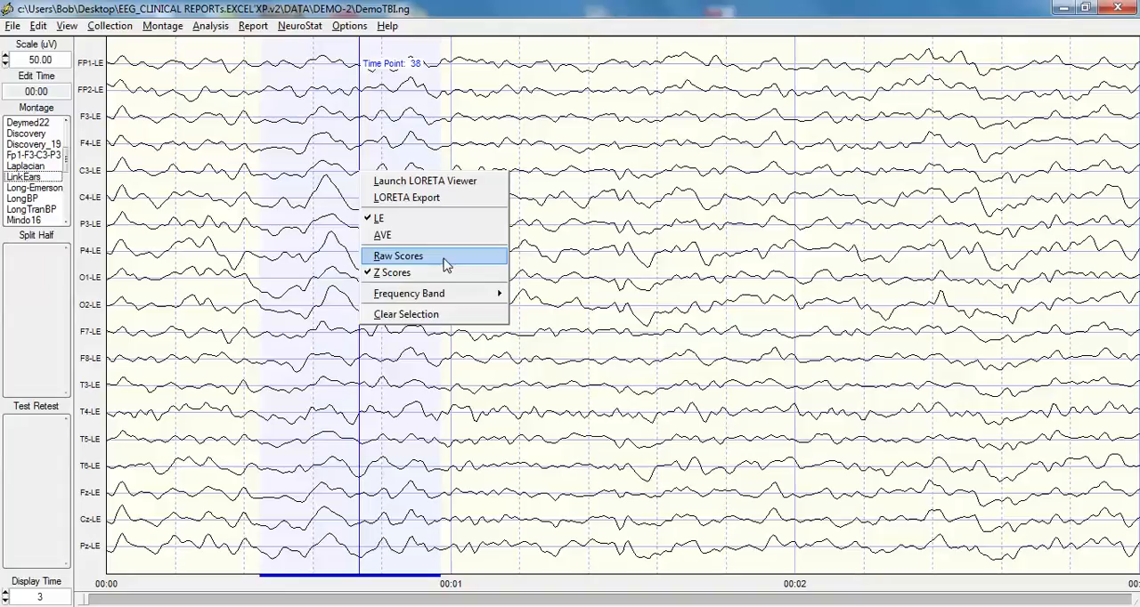
{"action": "mouse_move", "coordinate": [455, 298]}
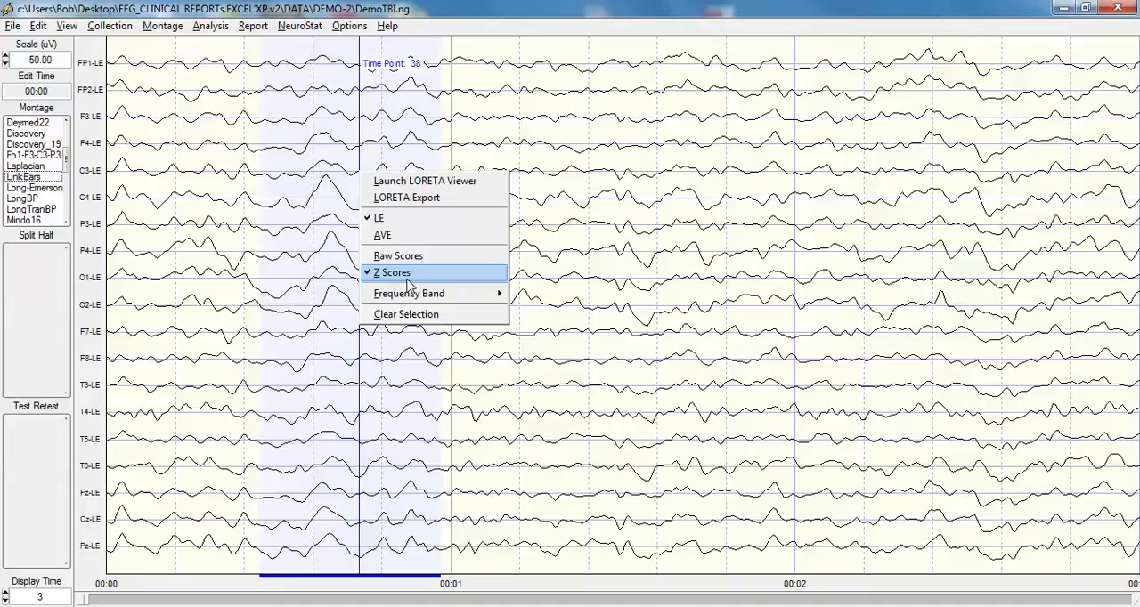
{"action": "left_click", "coordinate": [448, 184]}
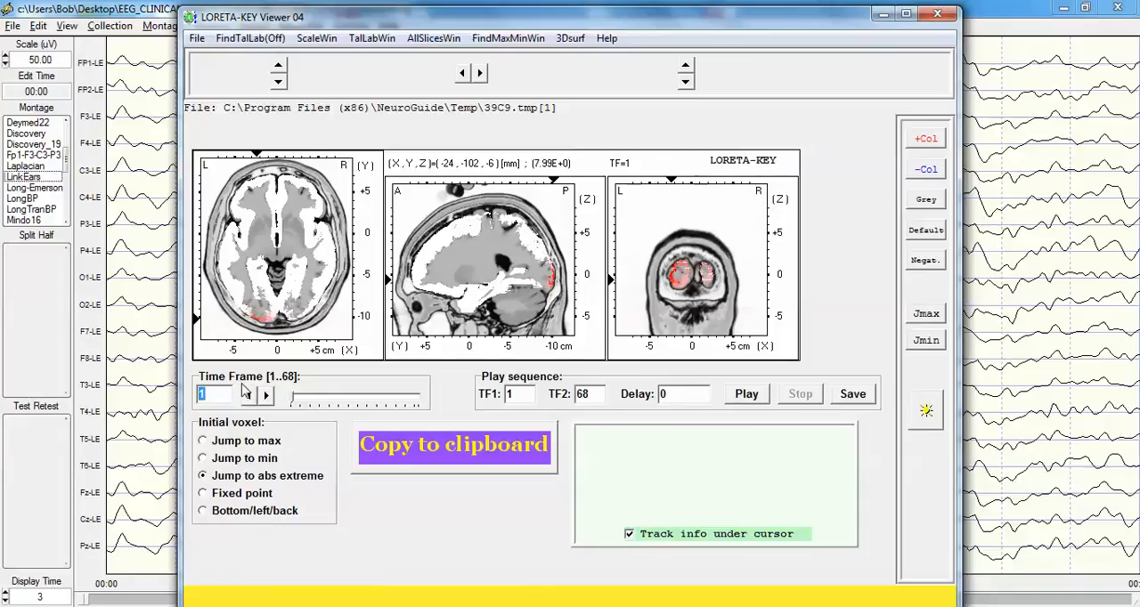
{"action": "type", "text": "25"}
{"action": "key", "text": "Return"}
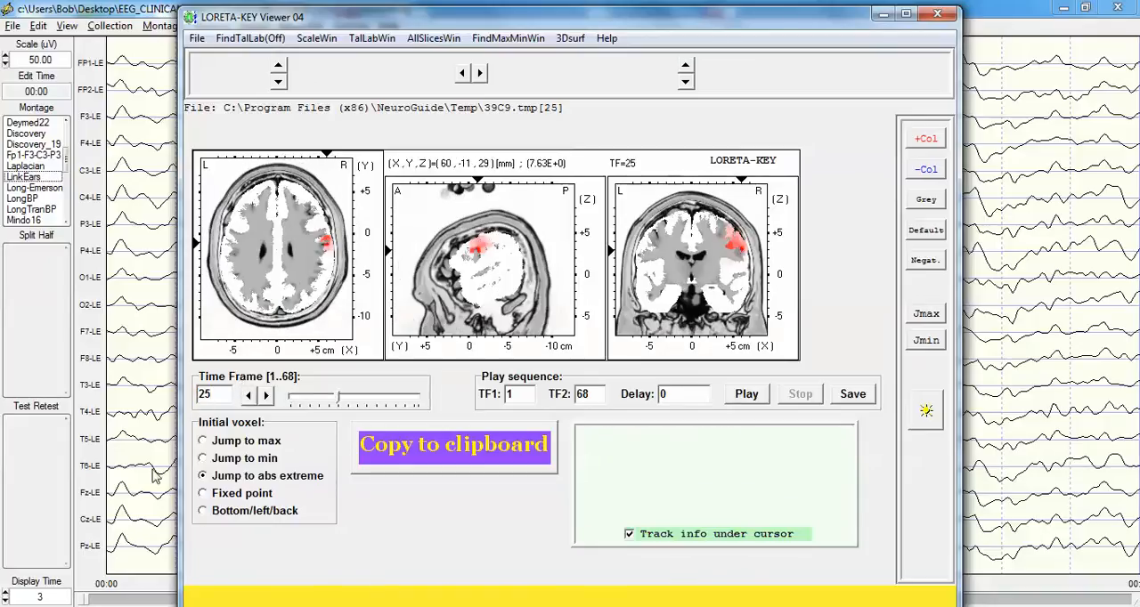
Step back and forth through time frames 25 to 27 to compare the source locations in the brain slices
{"action": "left_click", "coordinate": [267, 397]}
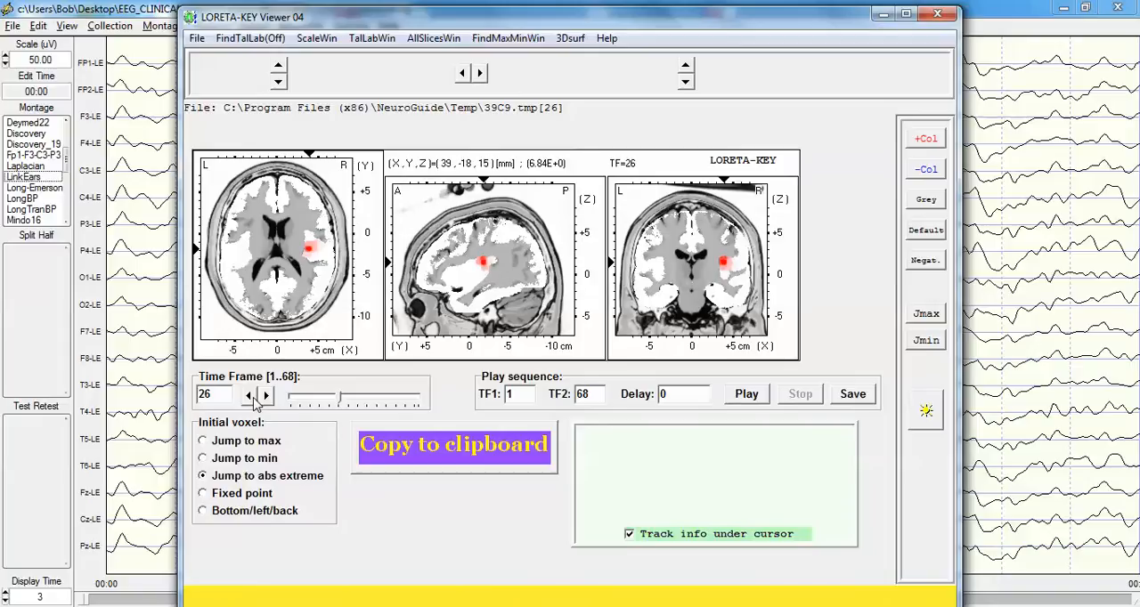
{"action": "mouse_move", "coordinate": [307, 247]}
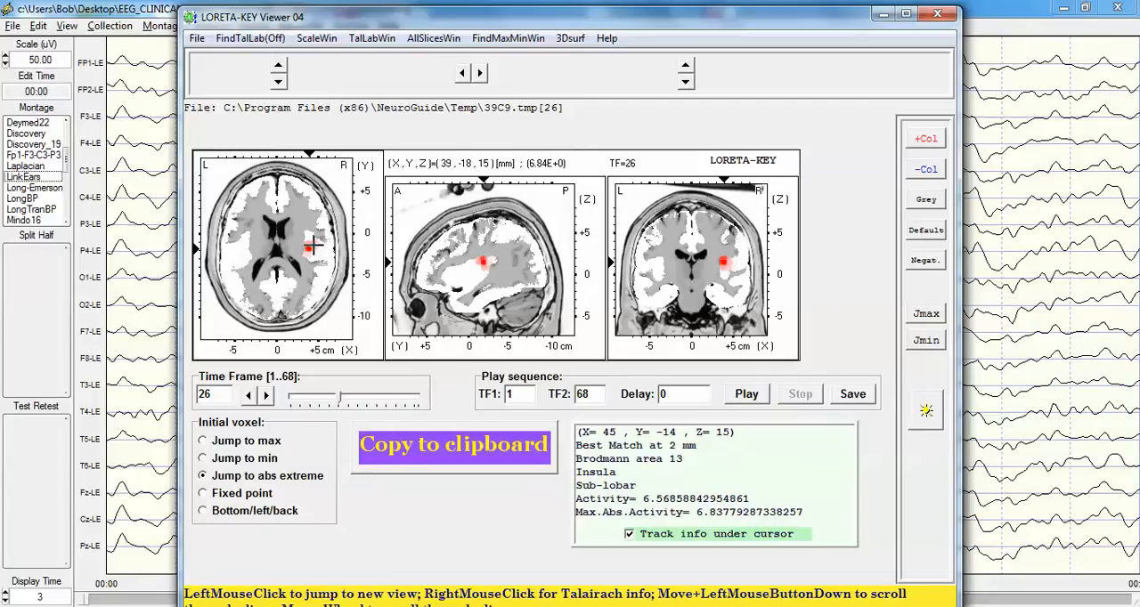
{"action": "left_click", "coordinate": [266, 395]}
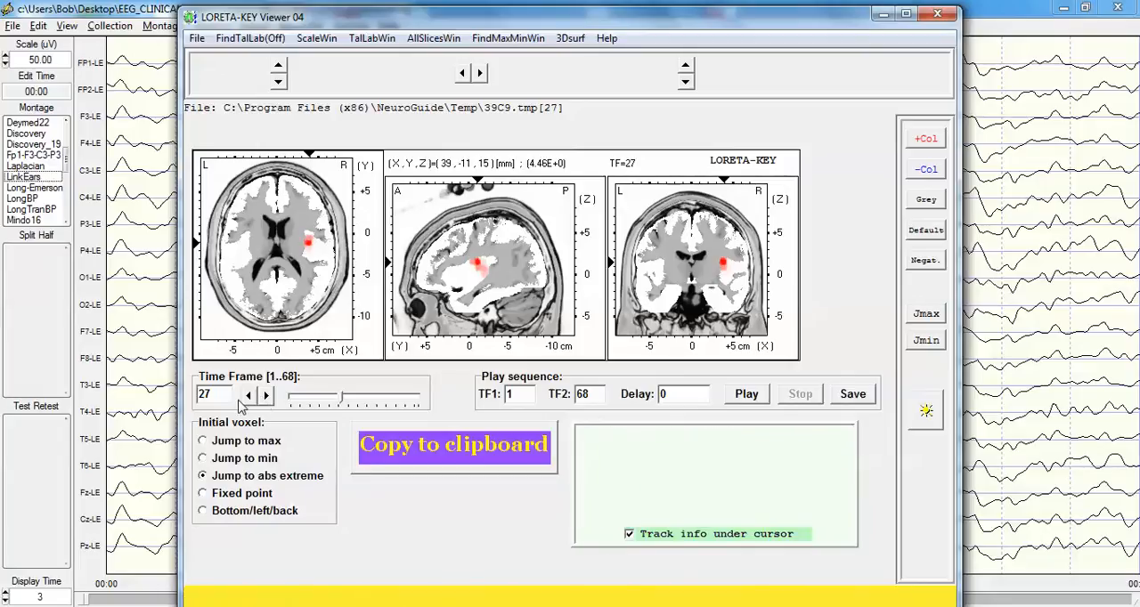
{"action": "left_click", "coordinate": [254, 395]}
{"action": "left_click", "coordinate": [253, 395]}
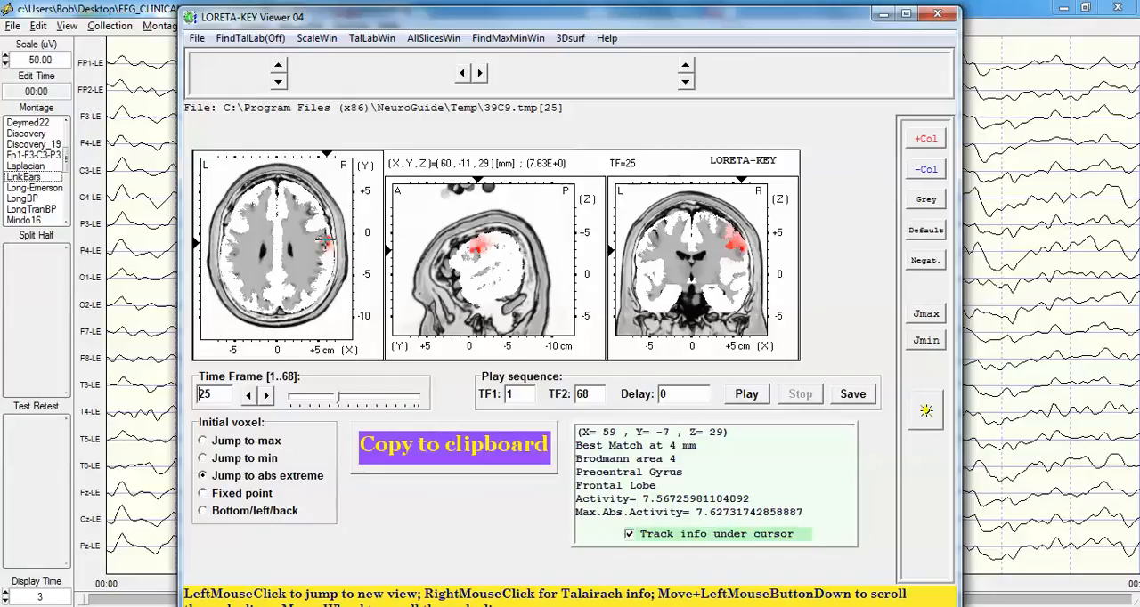
{"action": "left_click", "coordinate": [266, 396]}
{"action": "left_click", "coordinate": [266, 395]}
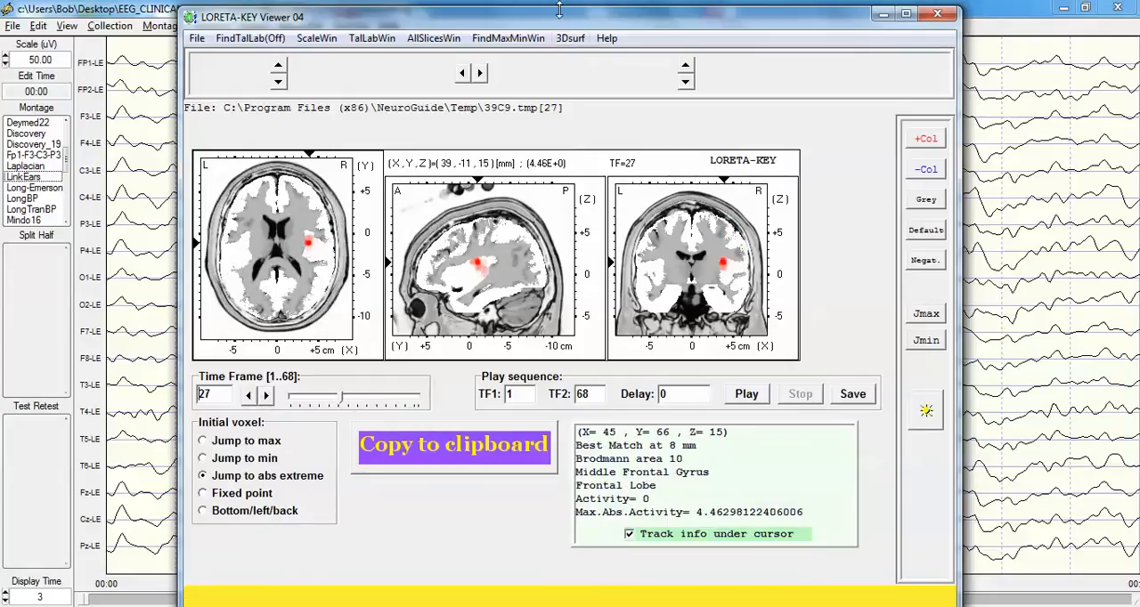
Set the LORETA viewer's time frame to 38
{"action": "mouse_move", "coordinate": [561, 20]}
{"action": "left_mouse_down"}
{"action": "mouse_move", "coordinate": [510, 195]}
{"action": "mouse_move", "coordinate": [547, 13]}
{"action": "mouse_move", "coordinate": [553, 21]}
{"action": "left_mouse_up"}
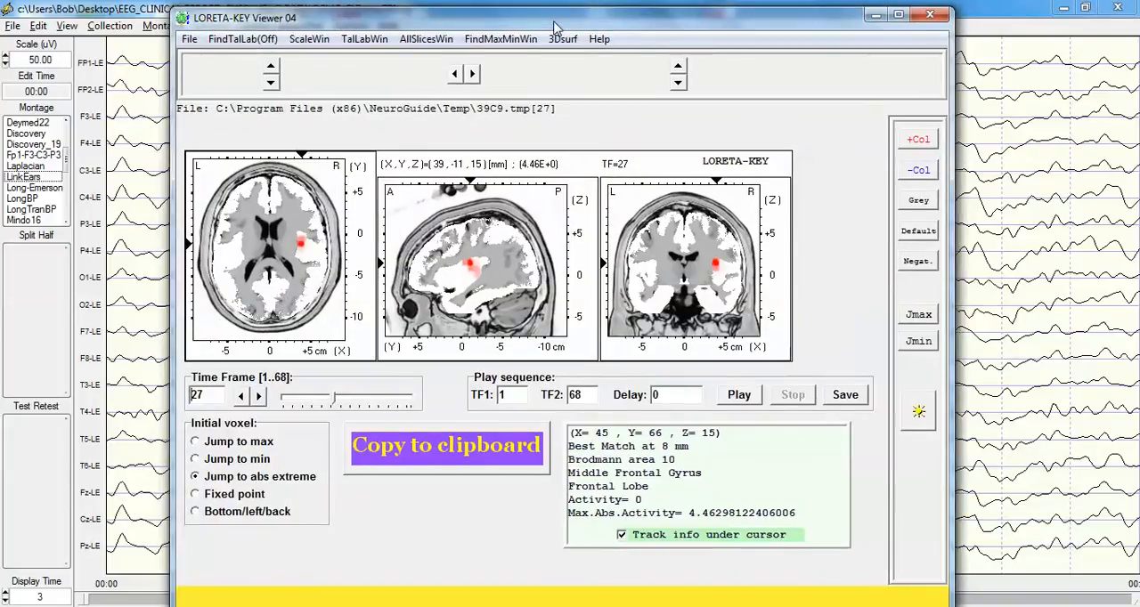
{"action": "left_click_drag", "start_coordinate": [212, 394], "coordinate": [165, 389]}
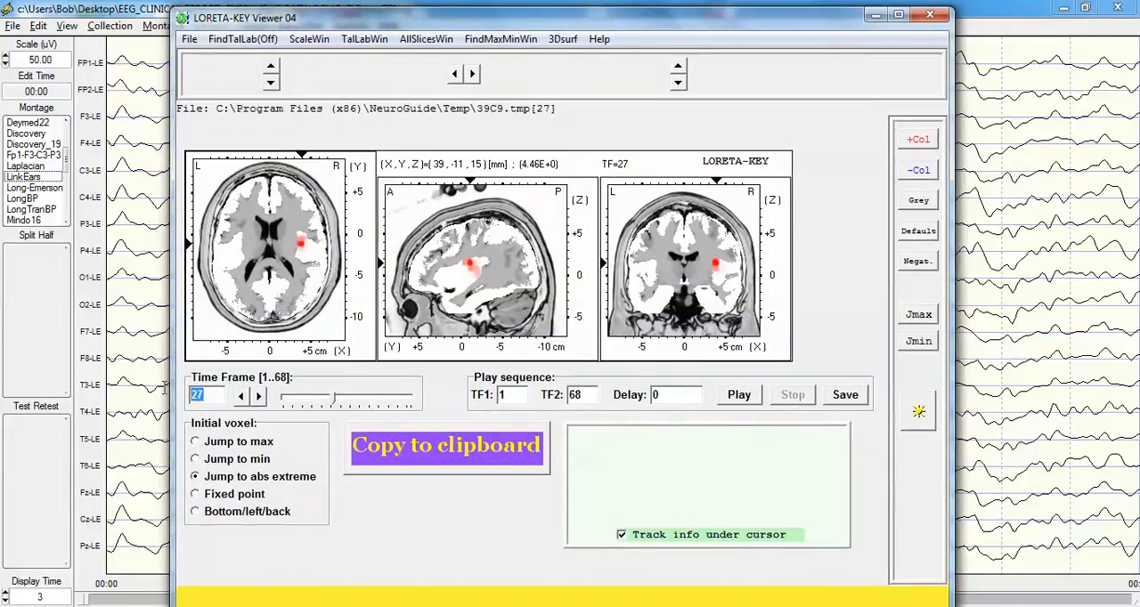
{"action": "type", "text": "38"}
{"action": "key", "text": "Return"}
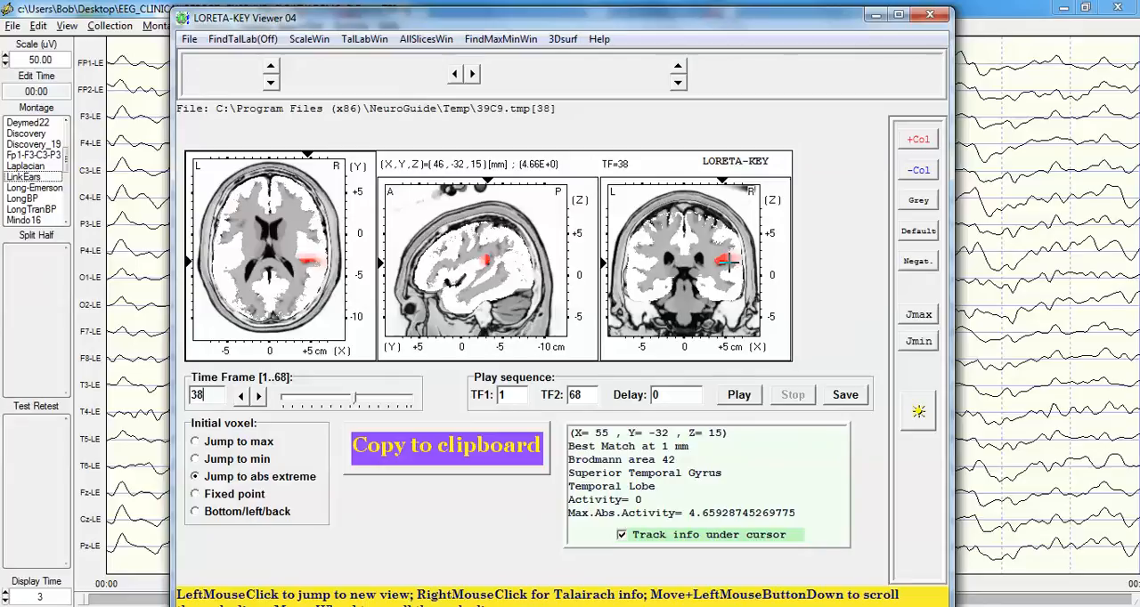
Open the 3D cortical surface view, rotate the brain to its right side and move that window clear of the slices
{"action": "left_click", "coordinate": [563, 39]}
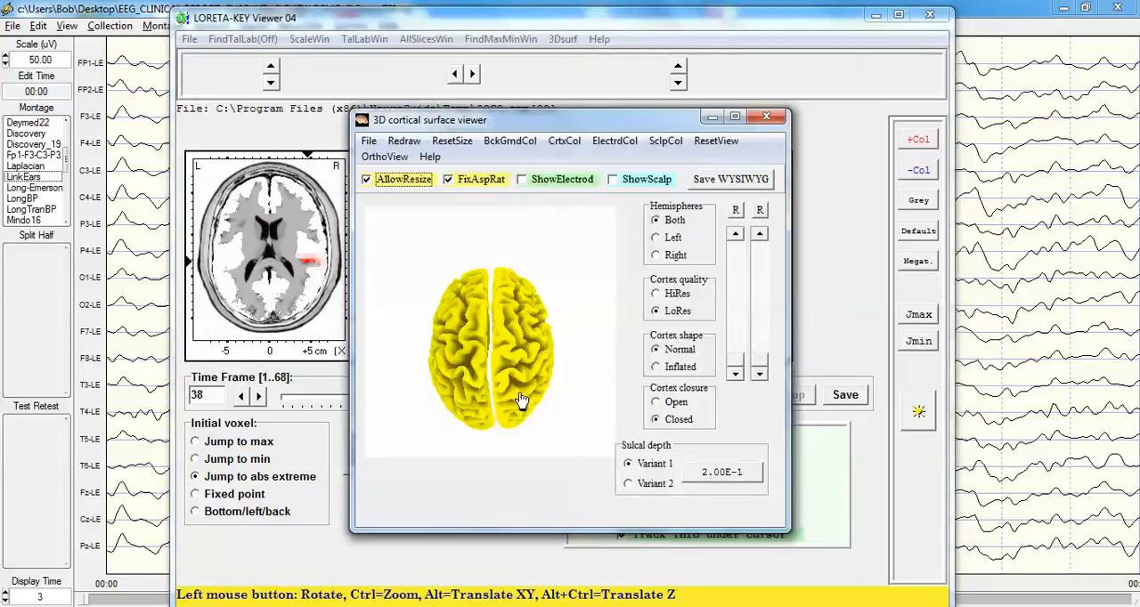
{"action": "left_click_drag", "start_coordinate": [521, 401], "coordinate": [374, 300]}
{"action": "mouse_move", "coordinate": [427, 332]}
{"action": "left_mouse_down"}
{"action": "mouse_move", "coordinate": [443, 348]}
{"action": "mouse_move", "coordinate": [409, 311]}
{"action": "mouse_move", "coordinate": [433, 328]}
{"action": "left_mouse_up"}
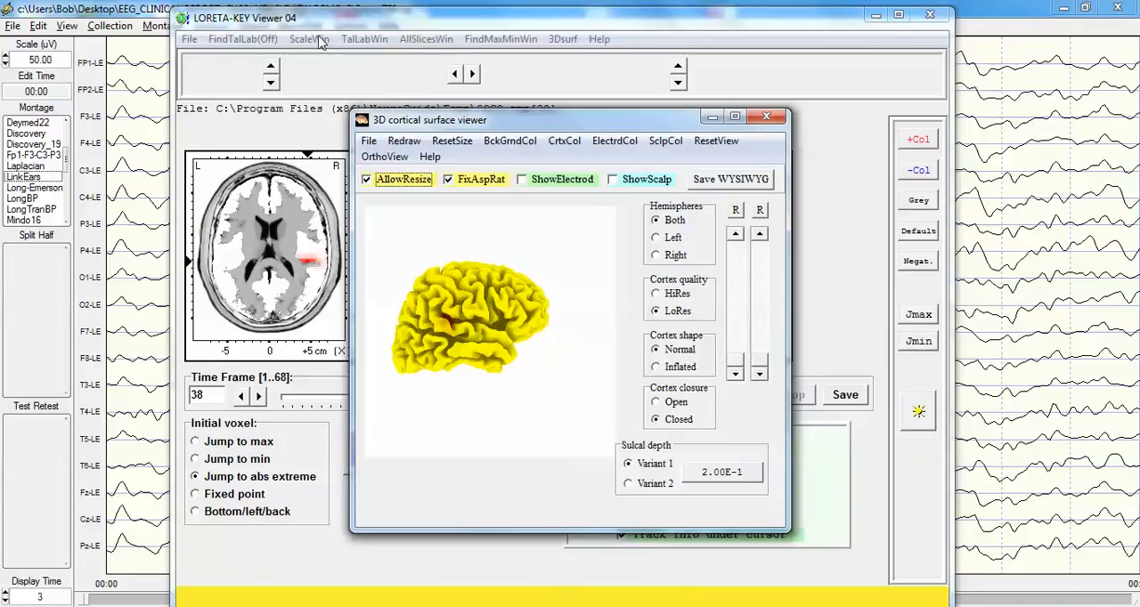
{"action": "left_click_drag", "start_coordinate": [562, 129], "coordinate": [906, 114]}
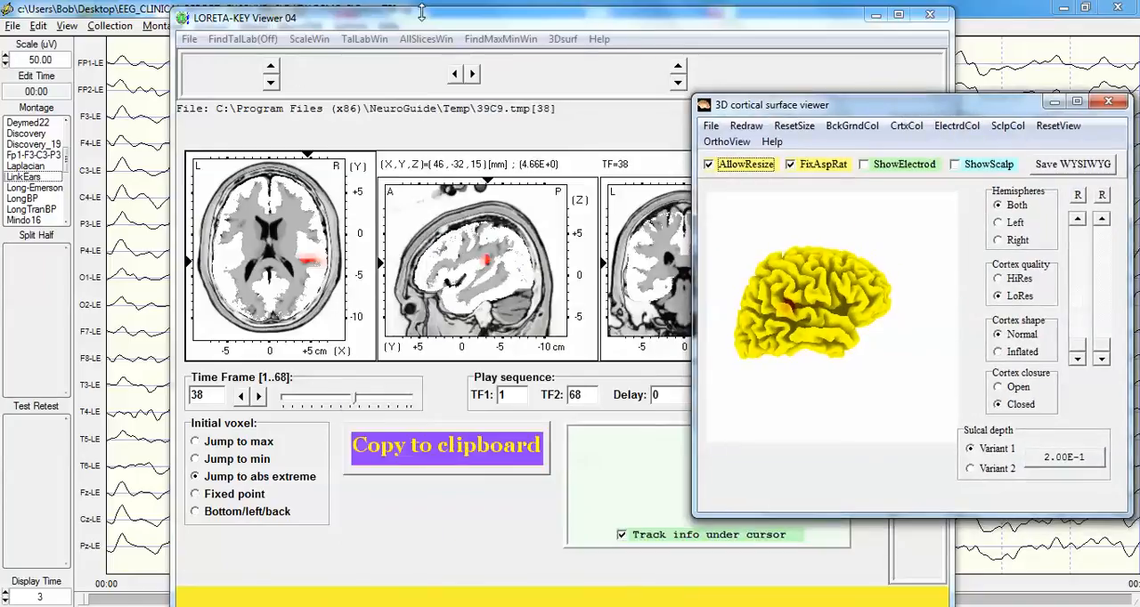
Set the color scale's linearity to 100 and its fixed maximum to about 4.258
{"action": "left_click", "coordinate": [301, 41]}
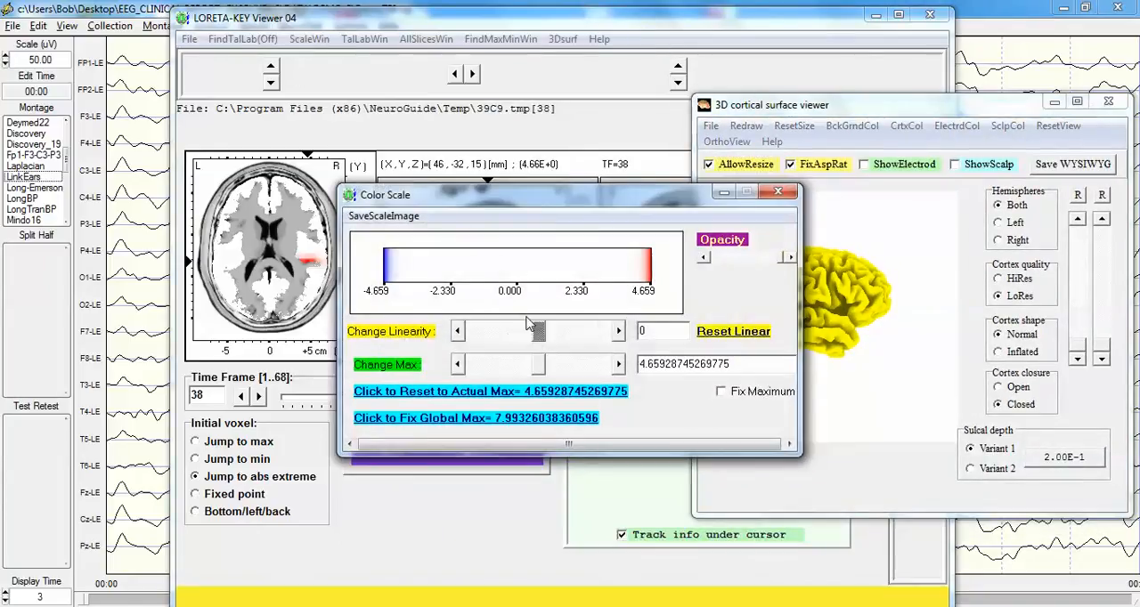
{"action": "left_click_drag", "start_coordinate": [539, 331], "coordinate": [629, 336]}
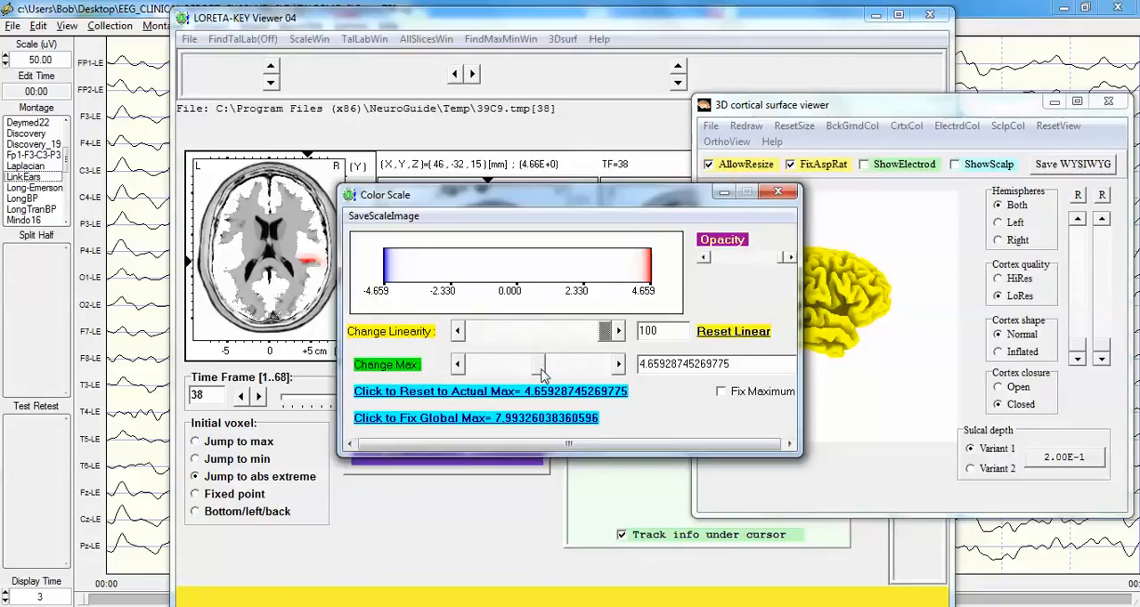
{"action": "left_click_drag", "start_coordinate": [539, 365], "coordinate": [537, 374]}
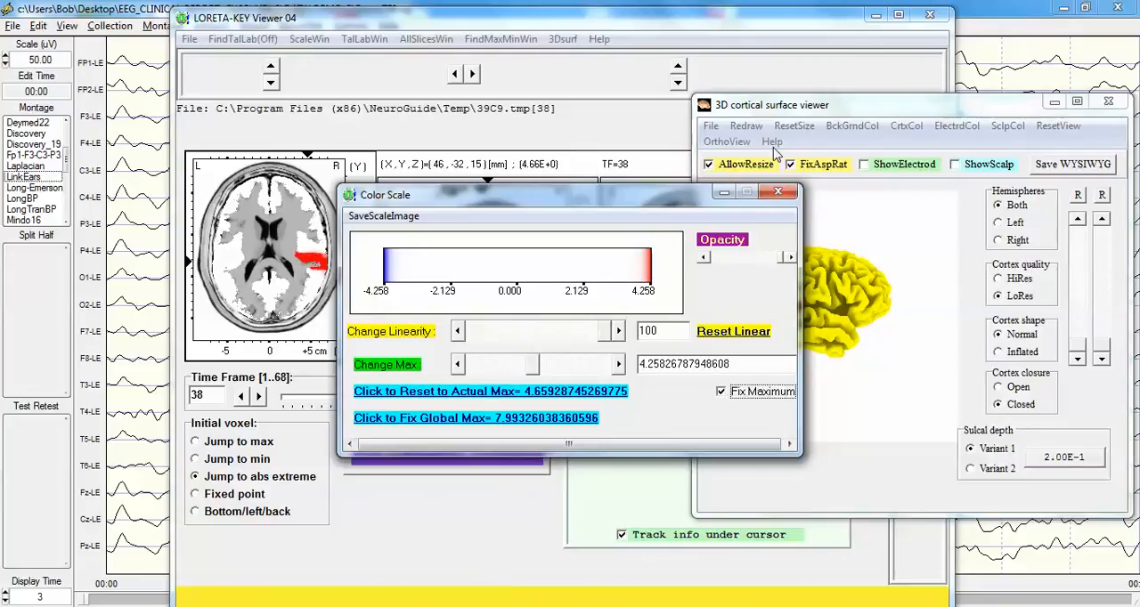
Close the color scale window and move the 3D cortical surface viewer clear of the play sequence settings and coronal slice
{"action": "left_click", "coordinate": [777, 191]}
{"action": "left_click_drag", "start_coordinate": [1006, 114], "coordinate": [358, 84]}
{"action": "left_click_drag", "start_coordinate": [141, 300], "coordinate": [163, 280]}
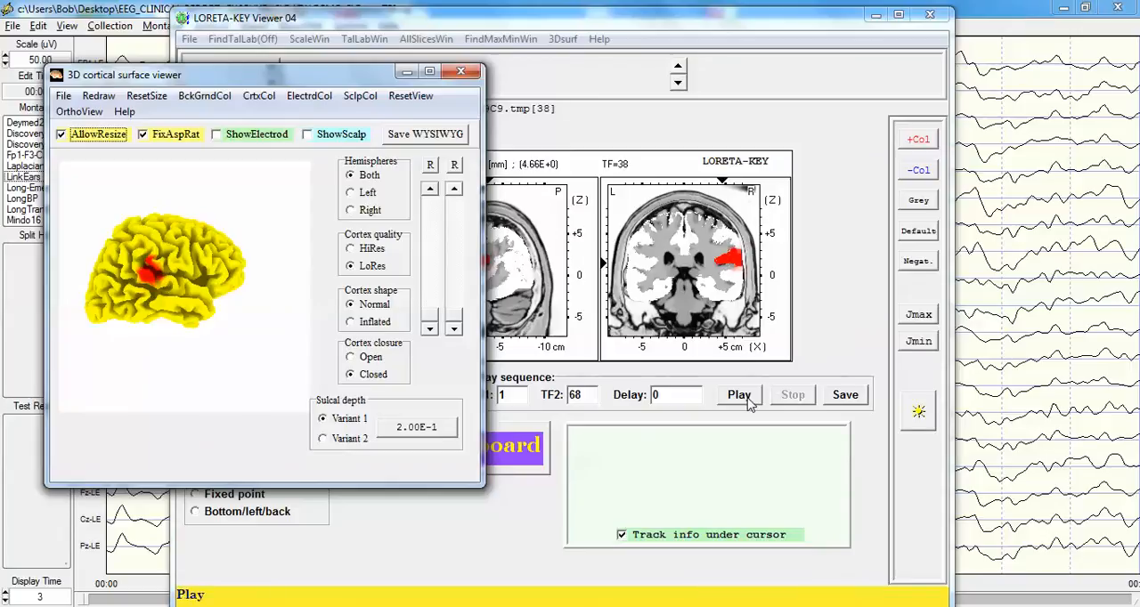
{"action": "left_click_drag", "start_coordinate": [318, 75], "coordinate": [254, 55]}
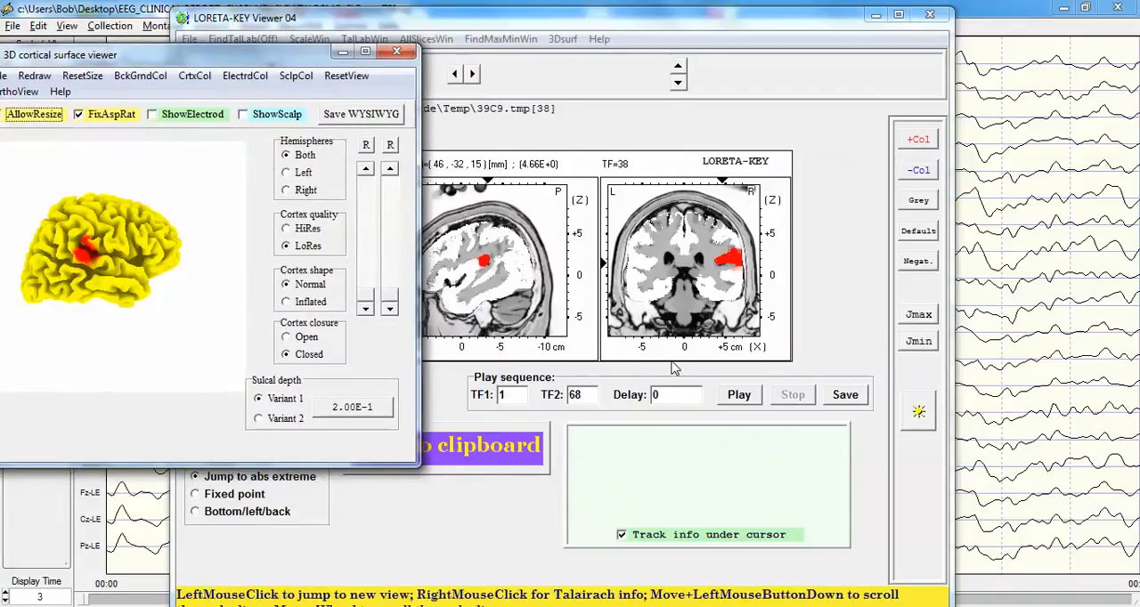
Set the play sequence delay to 400 and play time frames 1 to 68, repositioning the 3D viewer to watch all slices
{"action": "left_click", "coordinate": [655, 395]}
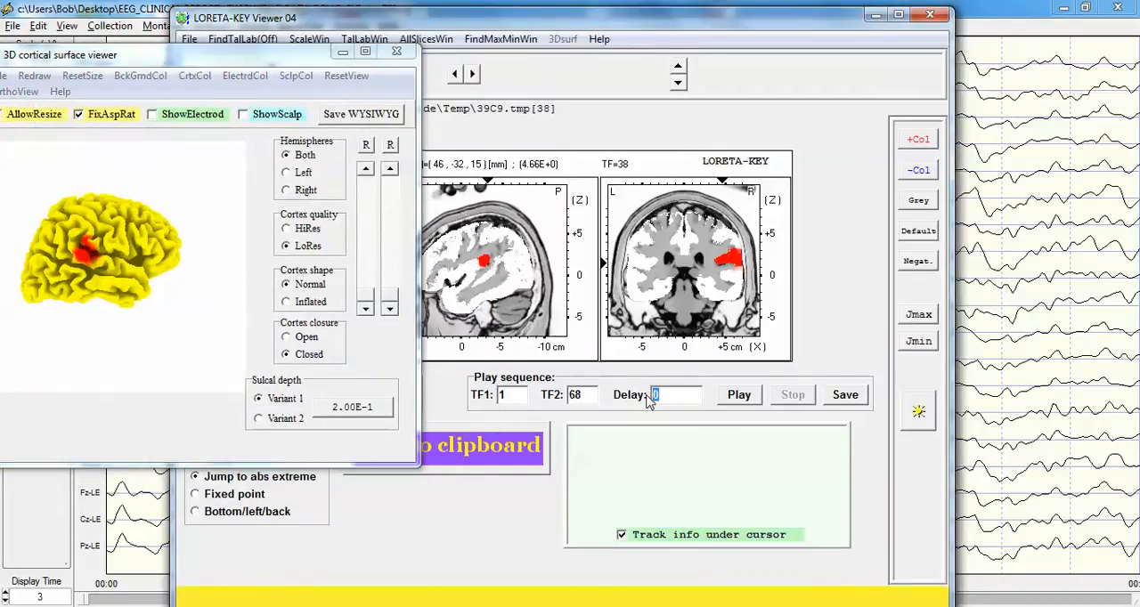
{"action": "type", "text": "400"}
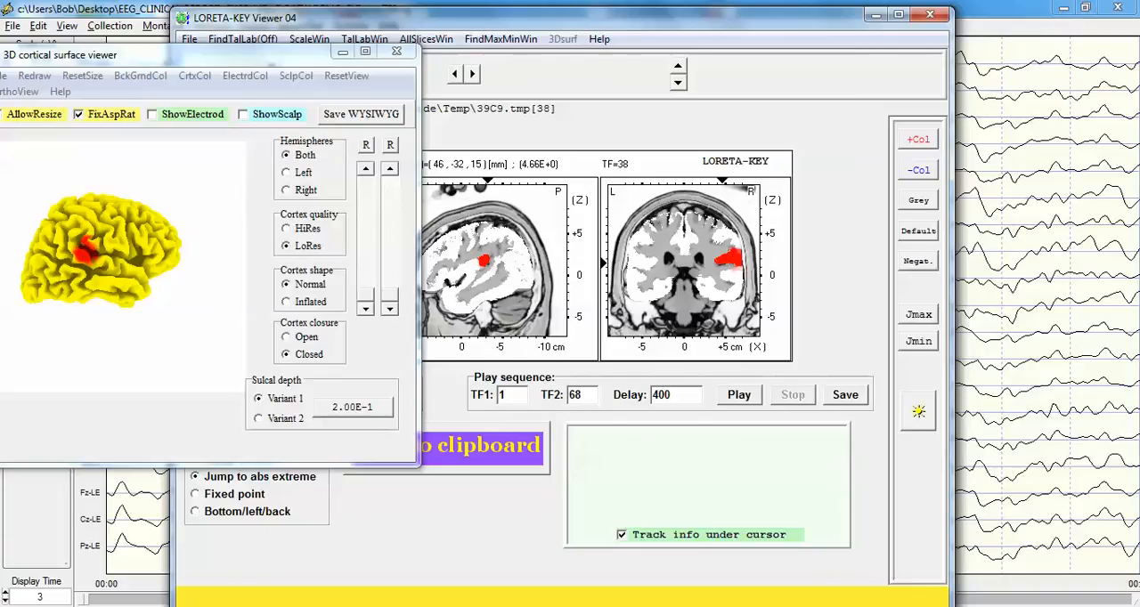
{"action": "left_click", "coordinate": [742, 402]}
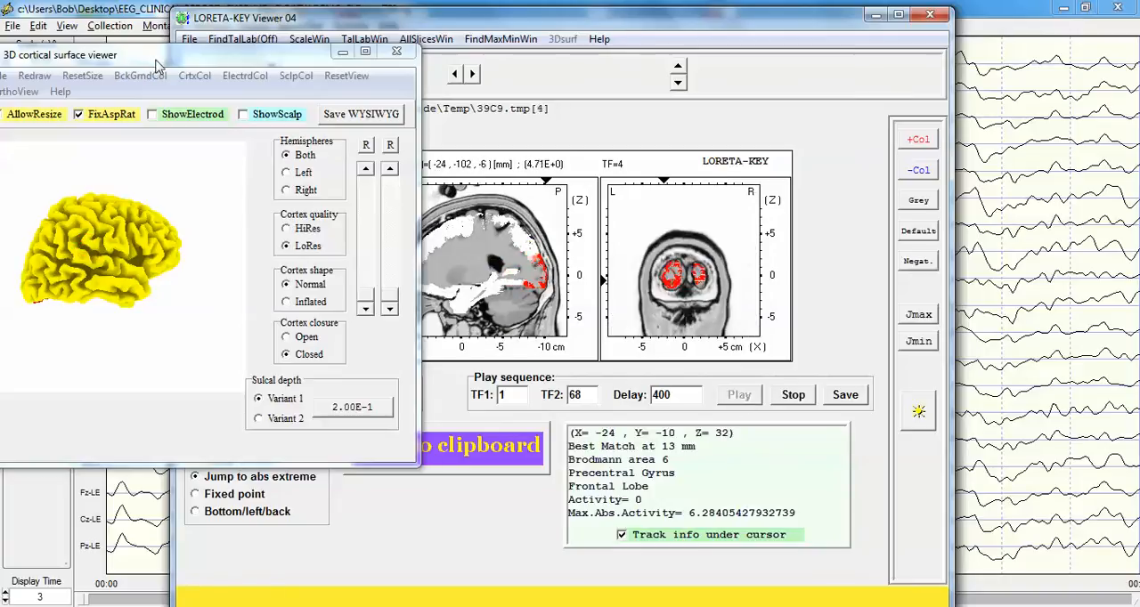
{"action": "left_click_drag", "start_coordinate": [155, 65], "coordinate": [898, 136]}
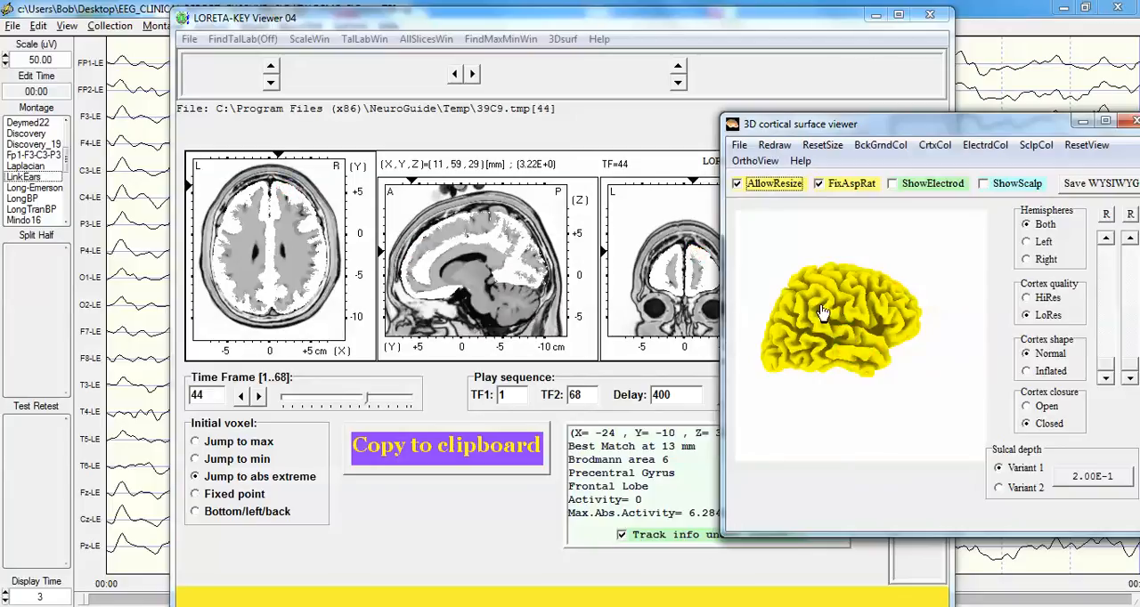
{"action": "left_click_drag", "start_coordinate": [908, 129], "coordinate": [222, 75]}
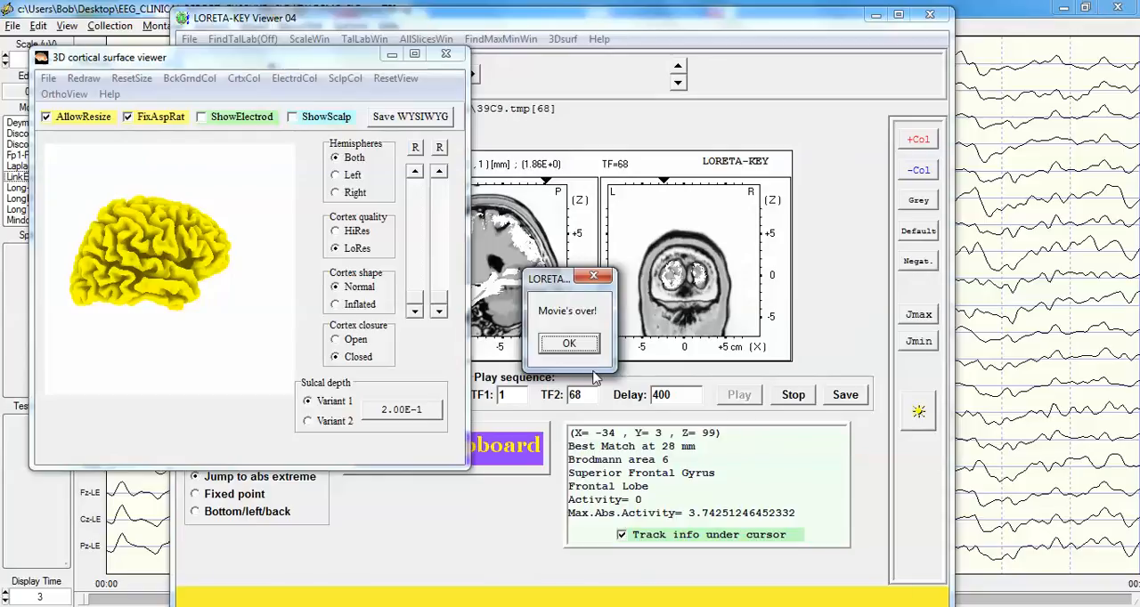
Dismiss the end-of-movie message and close both the 3D cortical surface viewer and the LORETA viewer
{"action": "left_click", "coordinate": [570, 346]}
{"action": "left_click", "coordinate": [446, 54]}
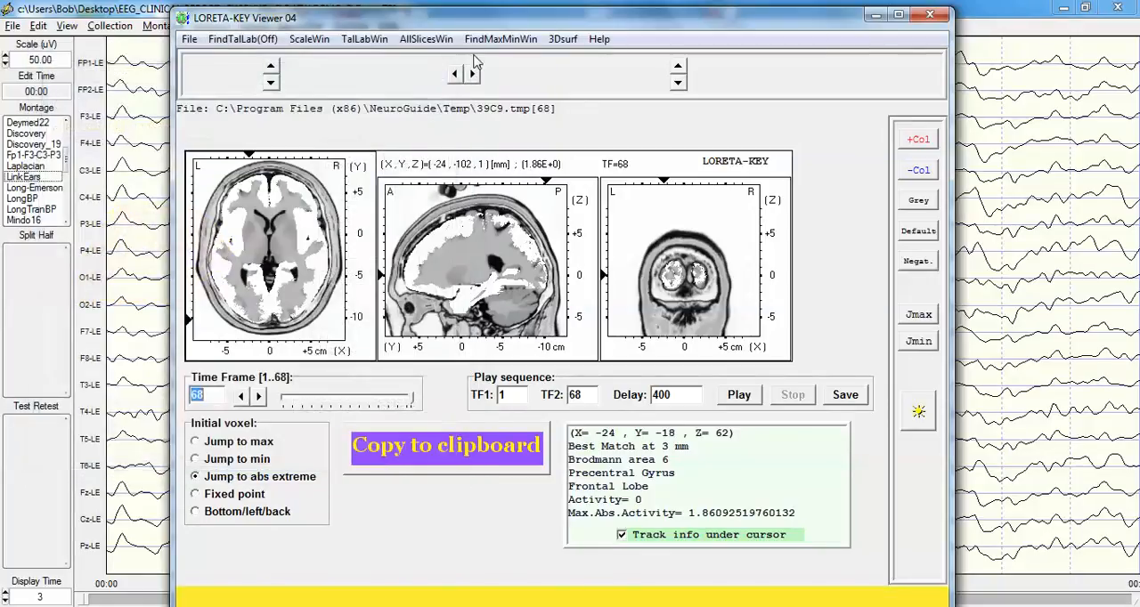
{"action": "left_click", "coordinate": [929, 18]}
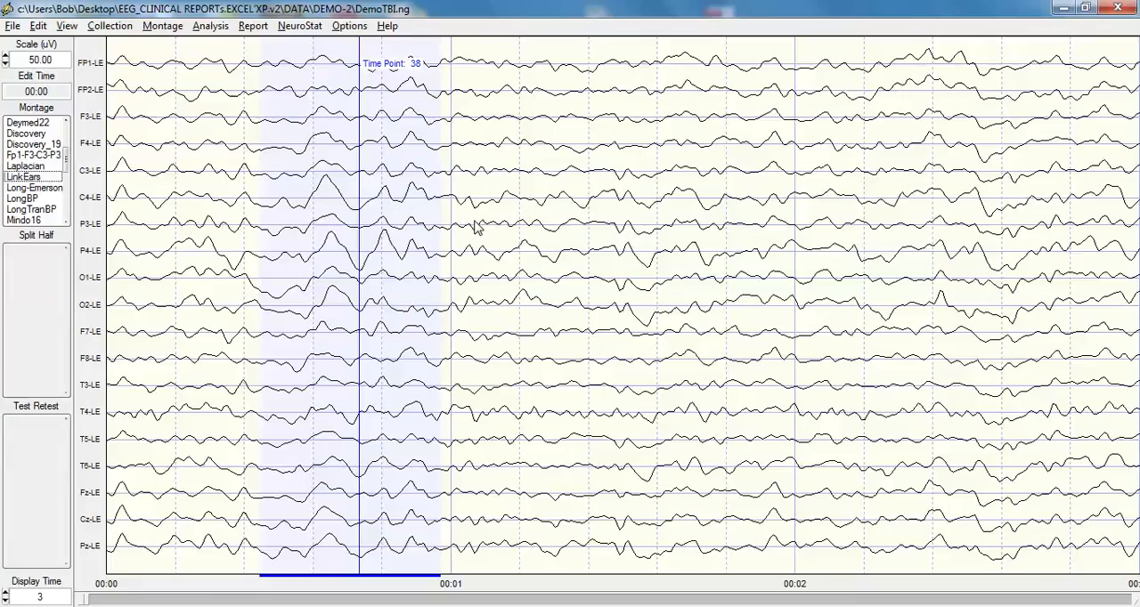
Clear the highlighted EEG selection and switch the tracing from LORETA Time Domain Capture to Edit Data mode
{"action": "right_click", "coordinate": [474, 227]}
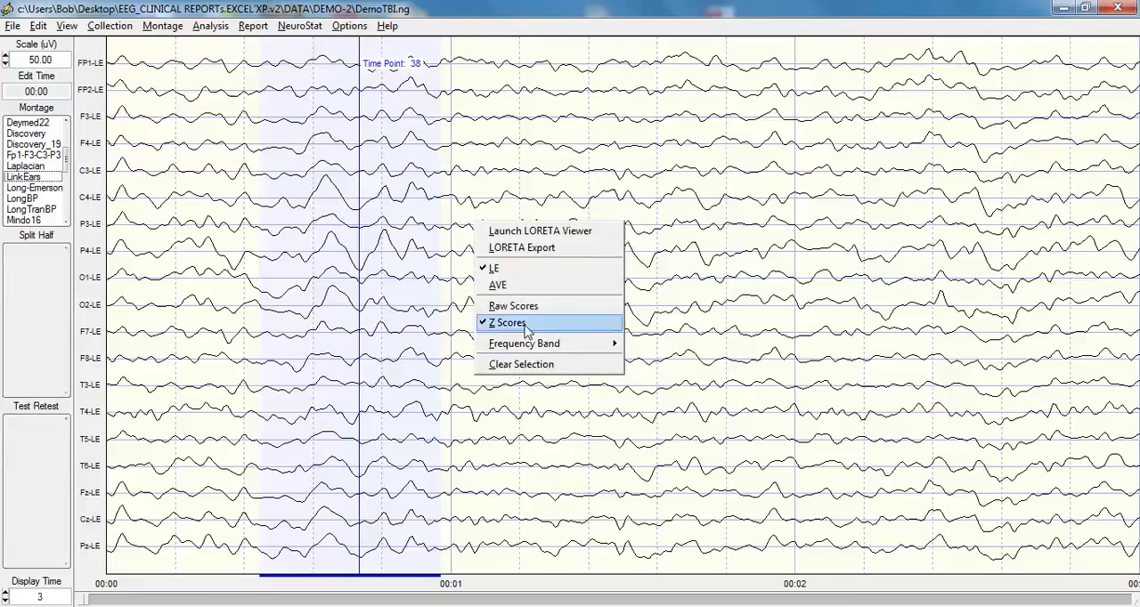
{"action": "left_click", "coordinate": [534, 364]}
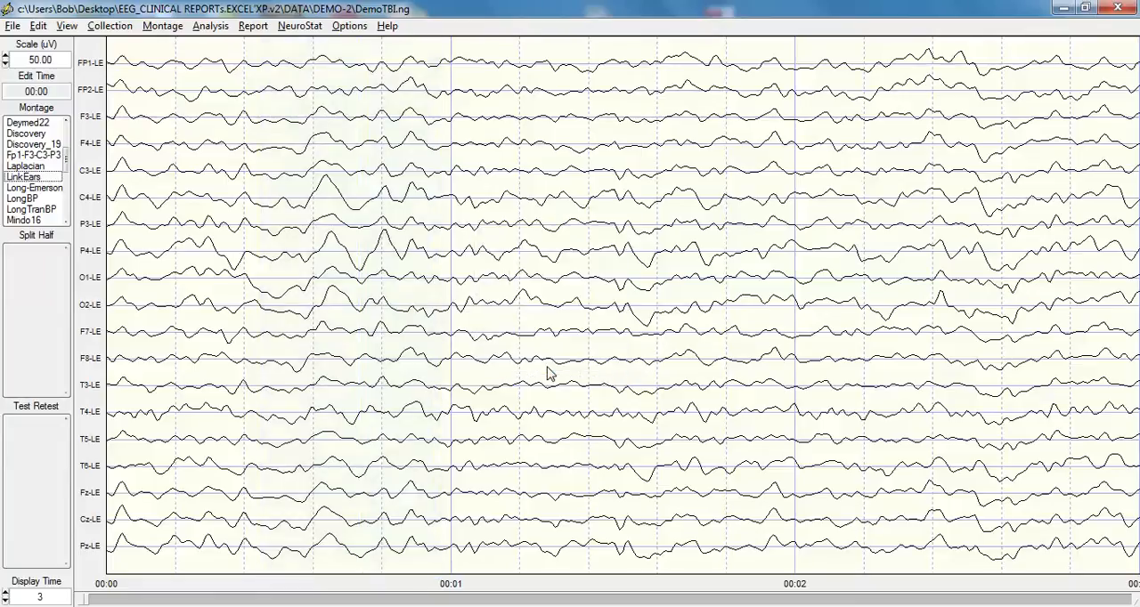
{"action": "left_click", "coordinate": [66, 26]}
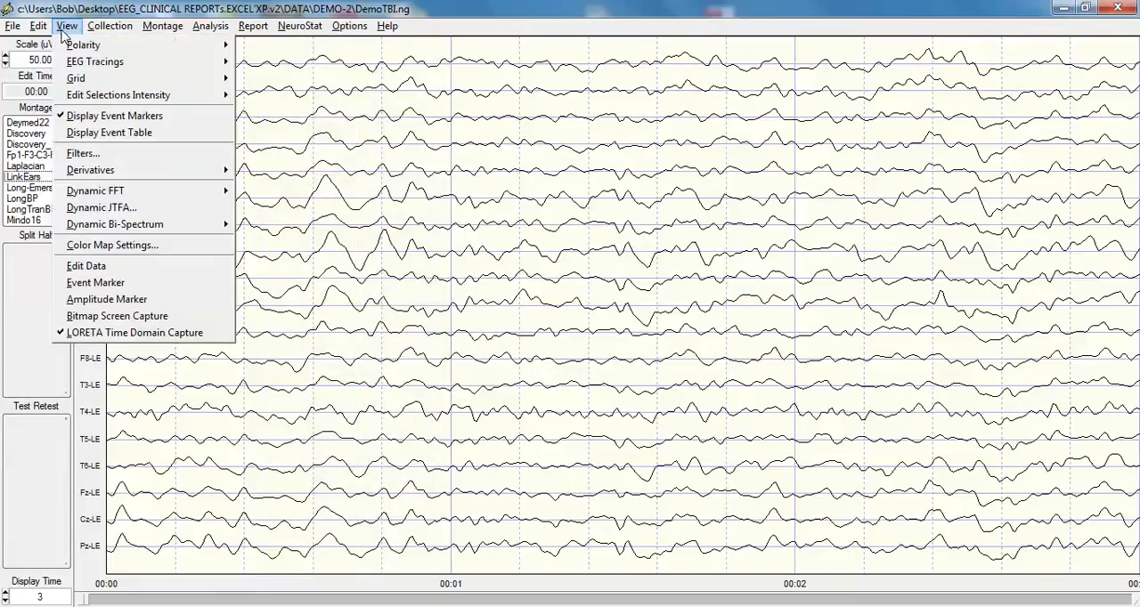
{"action": "left_click", "coordinate": [144, 273]}
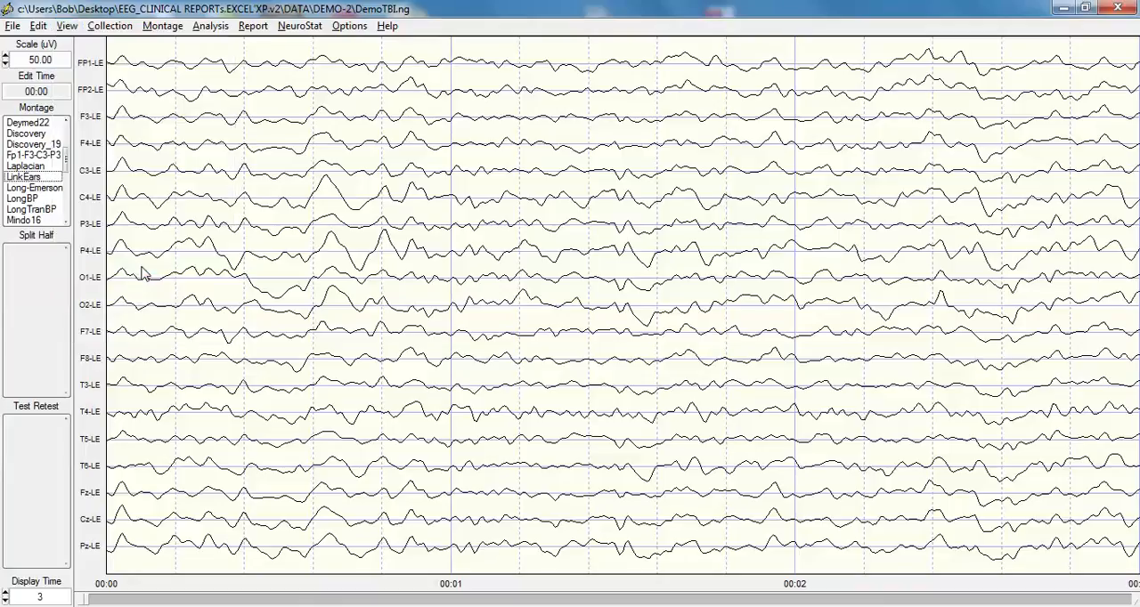